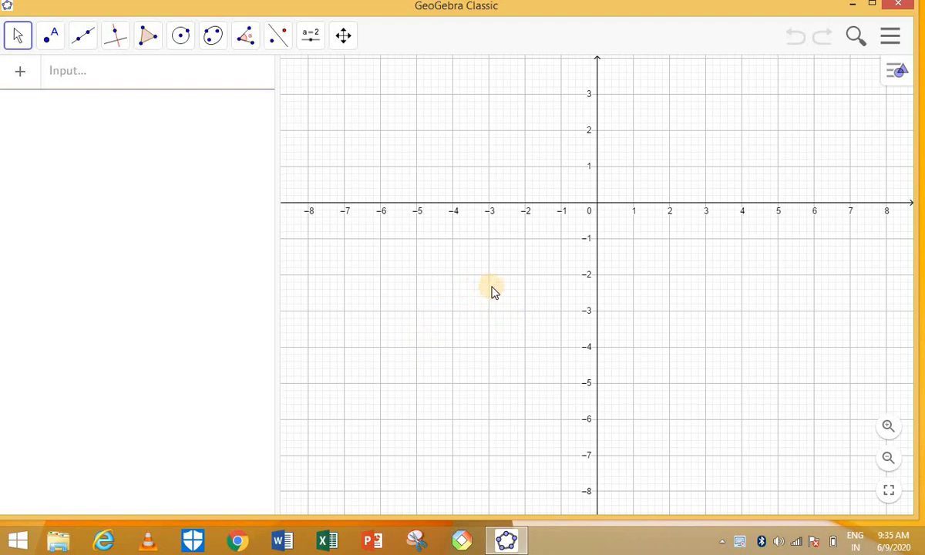
Turn off the axes and the grid in the Graphics view for a plain white canvas.
right_click(434, 276)
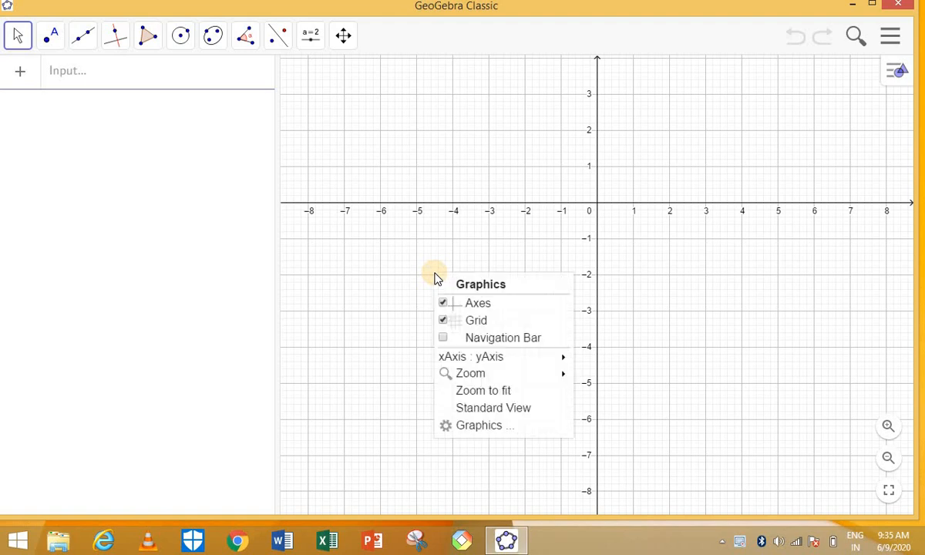
click(478, 305)
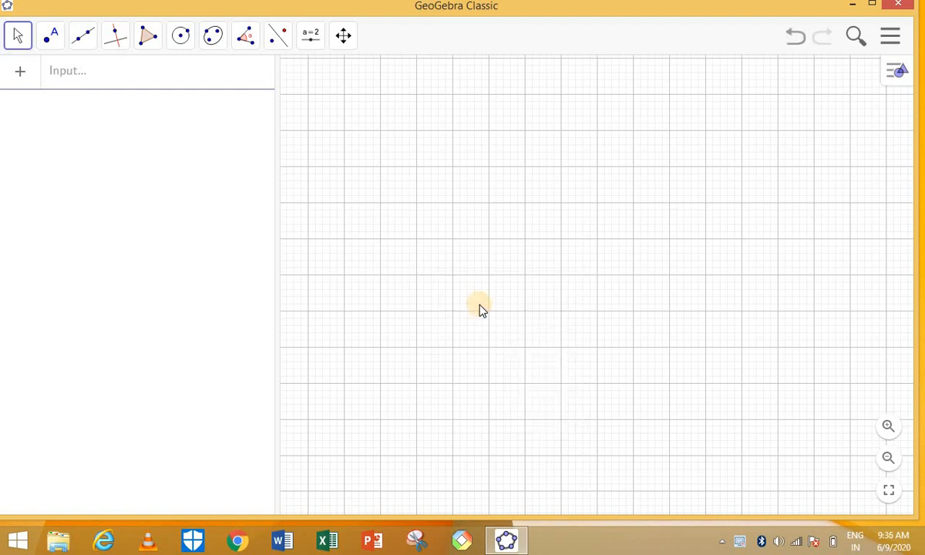
right_click(480, 309)
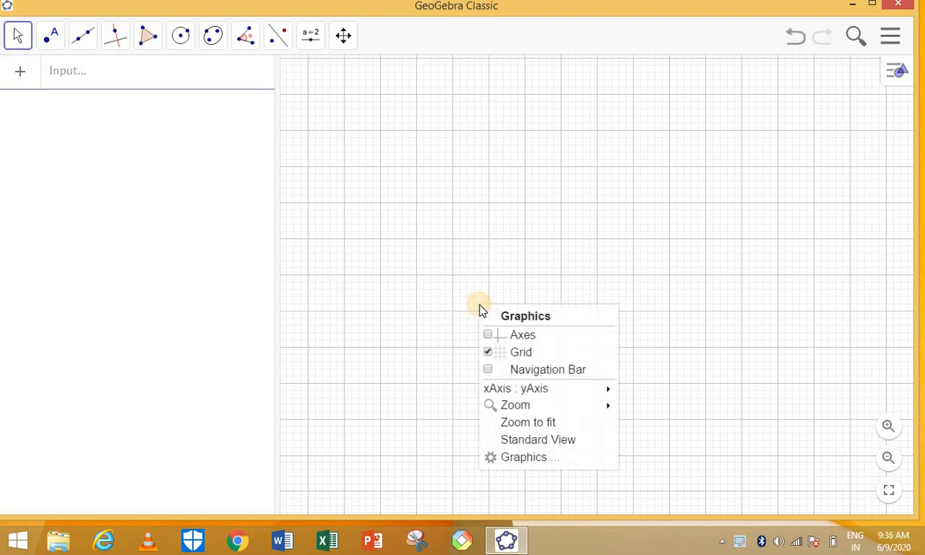
click(488, 353)
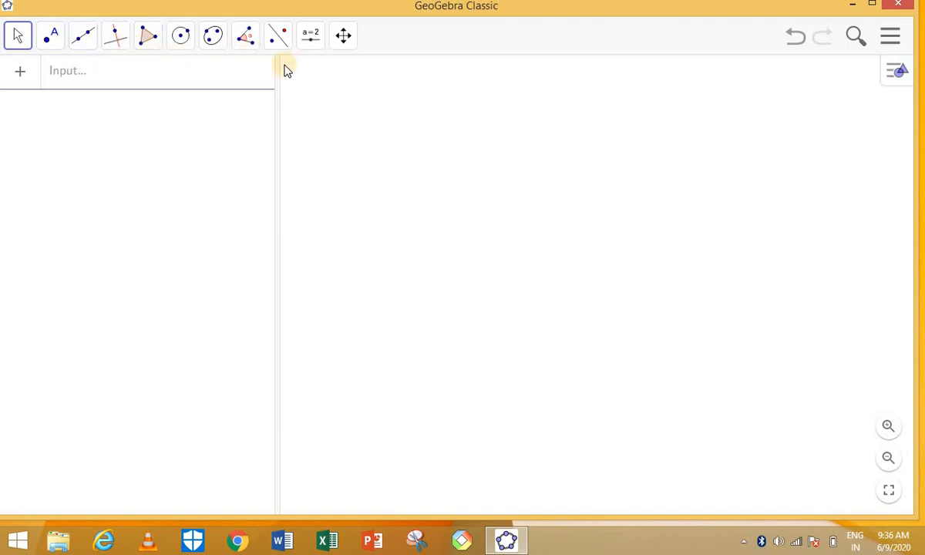
Browse the Move and Point tool groups and select the Point tool.
click(21, 37)
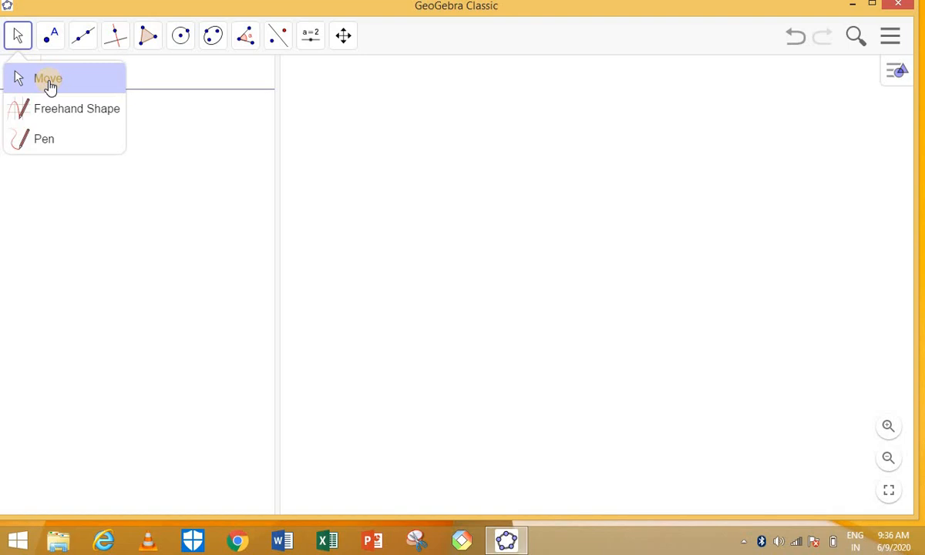
click(54, 39)
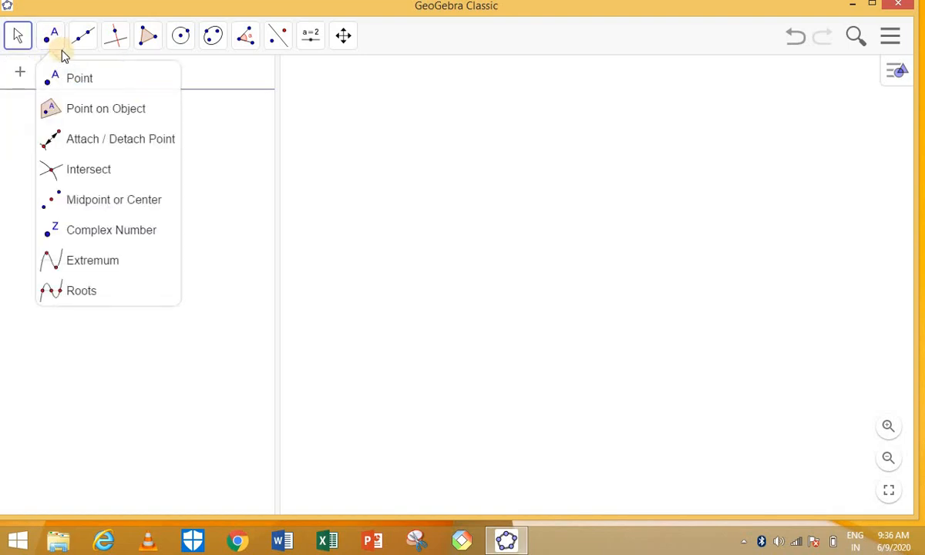
click(77, 82)
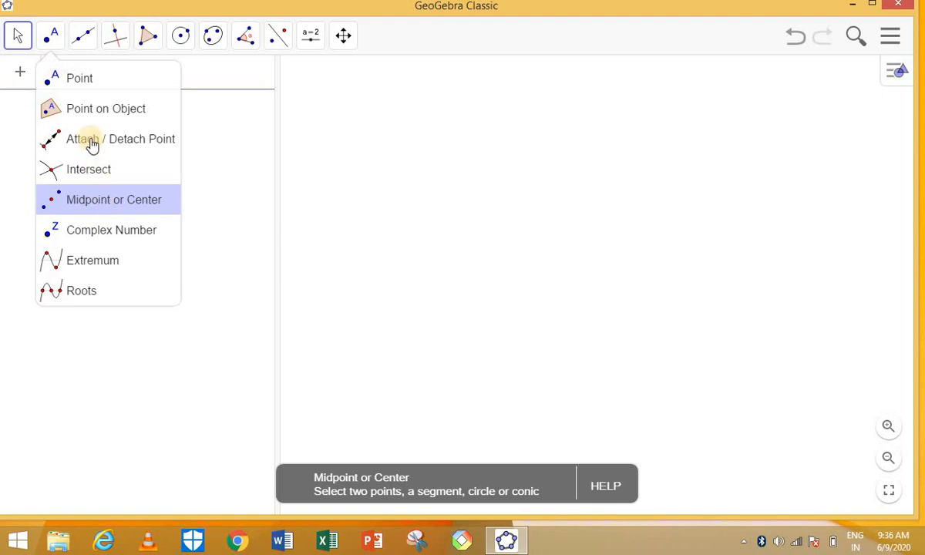
mouse_move(85, 44)
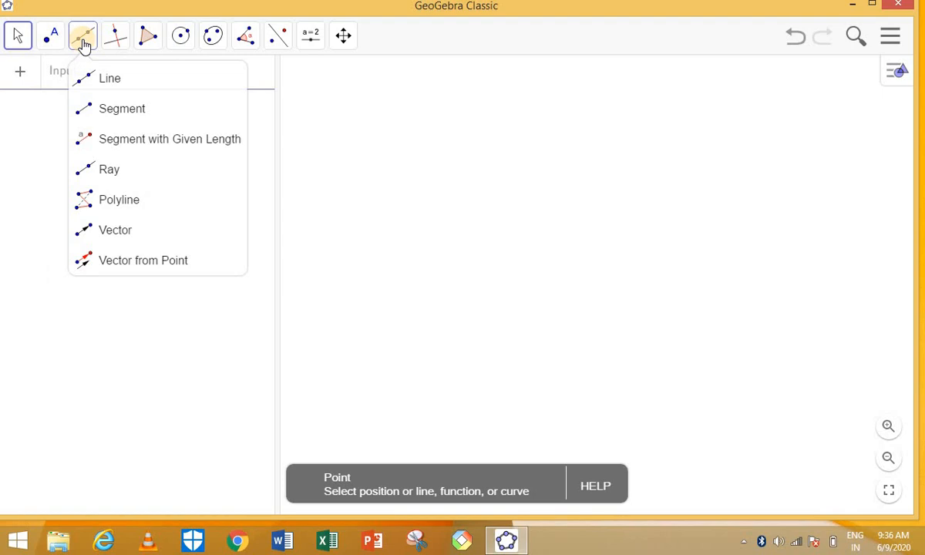
Select the Line tool and display the Perpendicular Line group's constructions.
click(110, 79)
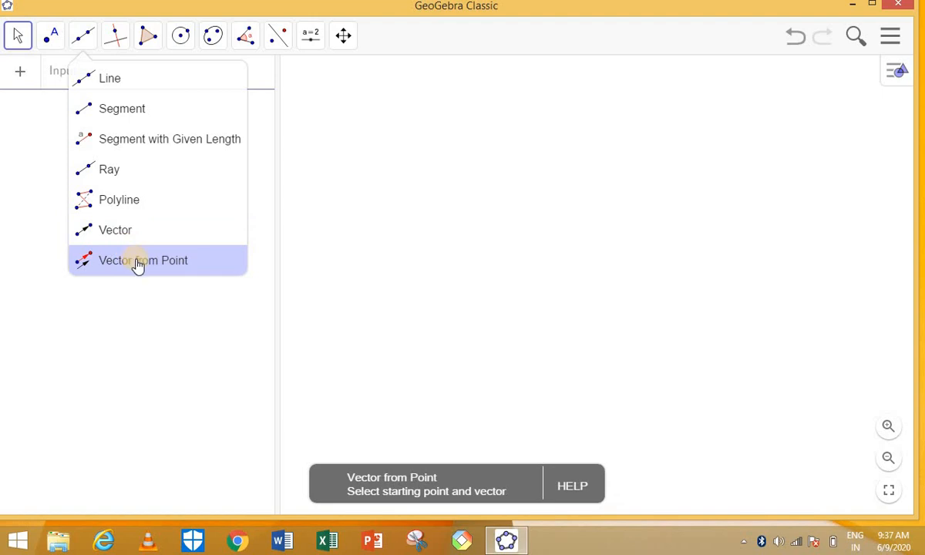
mouse_move(124, 45)
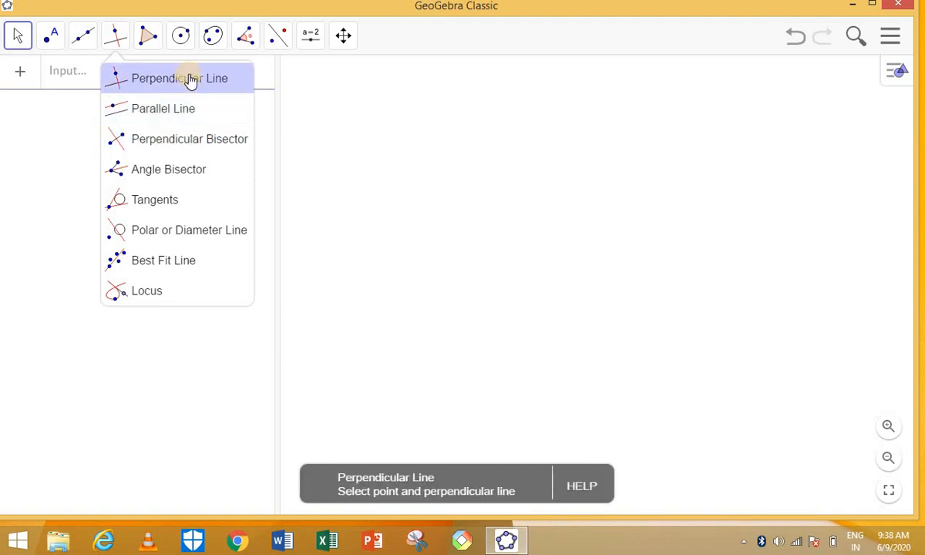
Try the Polygon and Regular Polygon tools, then select Circle with Center through Point.
mouse_move(154, 42)
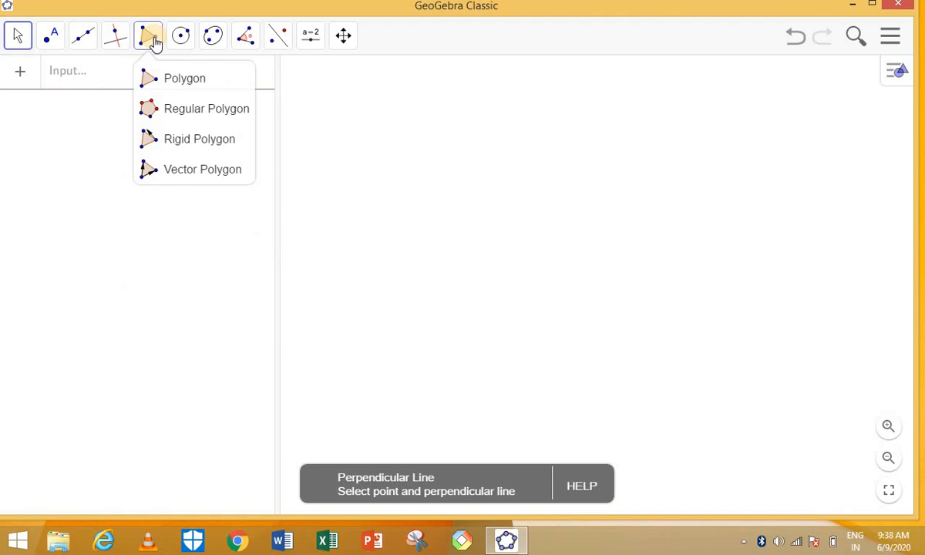
click(177, 80)
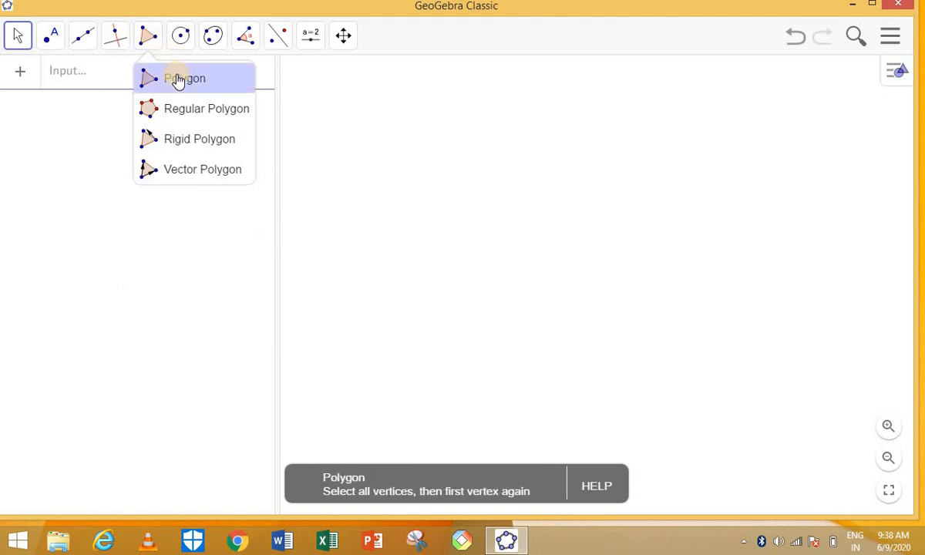
click(193, 117)
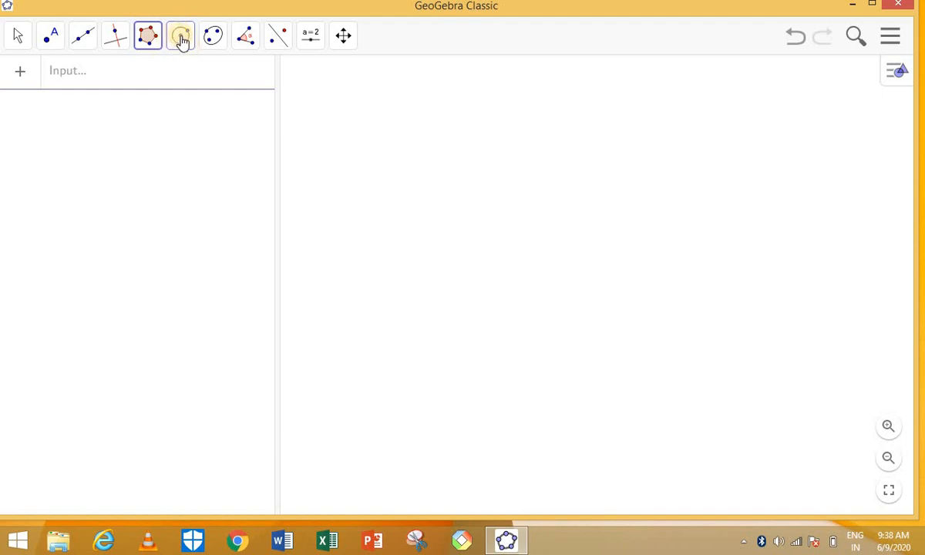
click(181, 39)
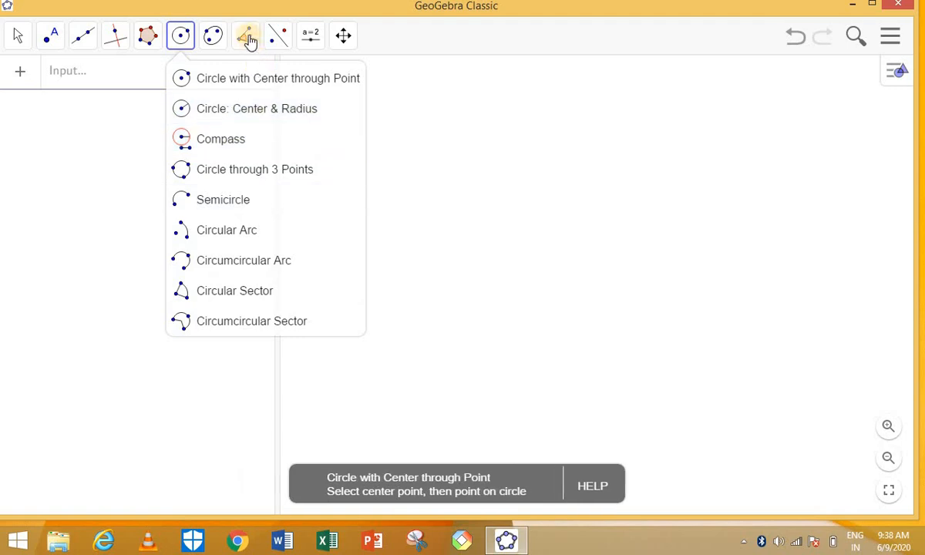
mouse_move(248, 39)
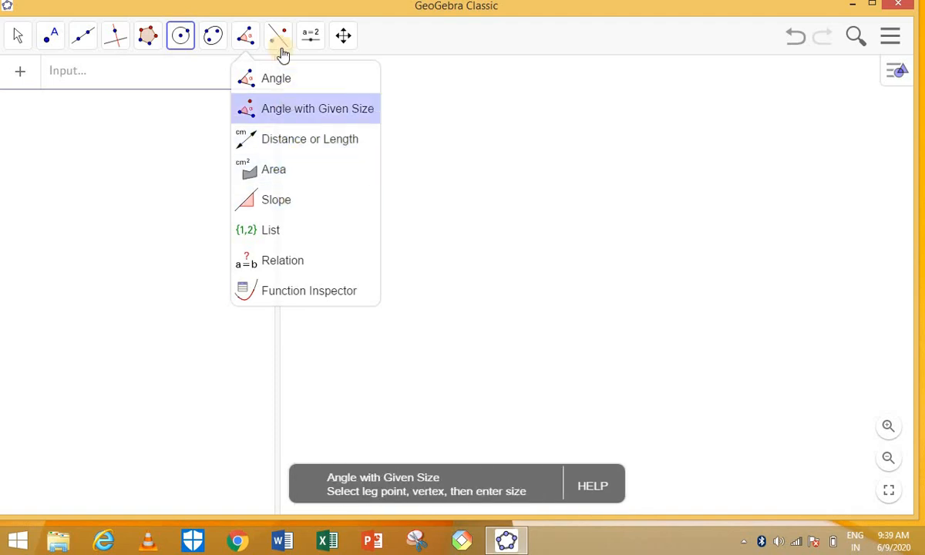
Browse the Transform, Slider/Text/Image and Move Graphics View tool groups.
mouse_move(279, 36)
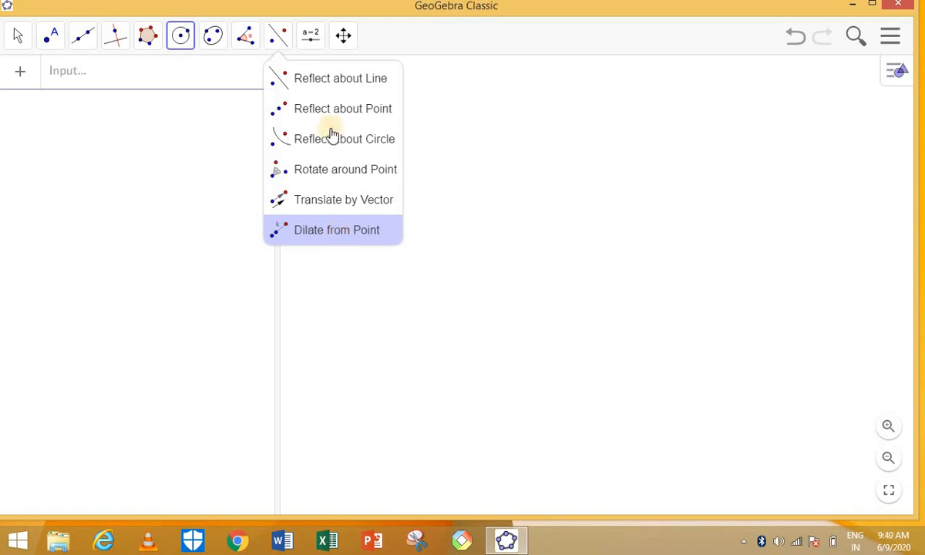
click(314, 43)
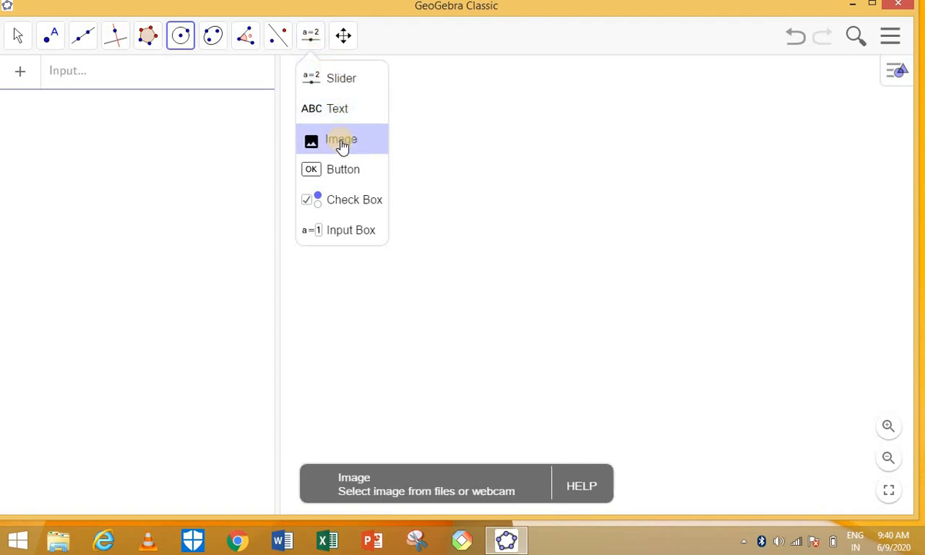
mouse_move(343, 40)
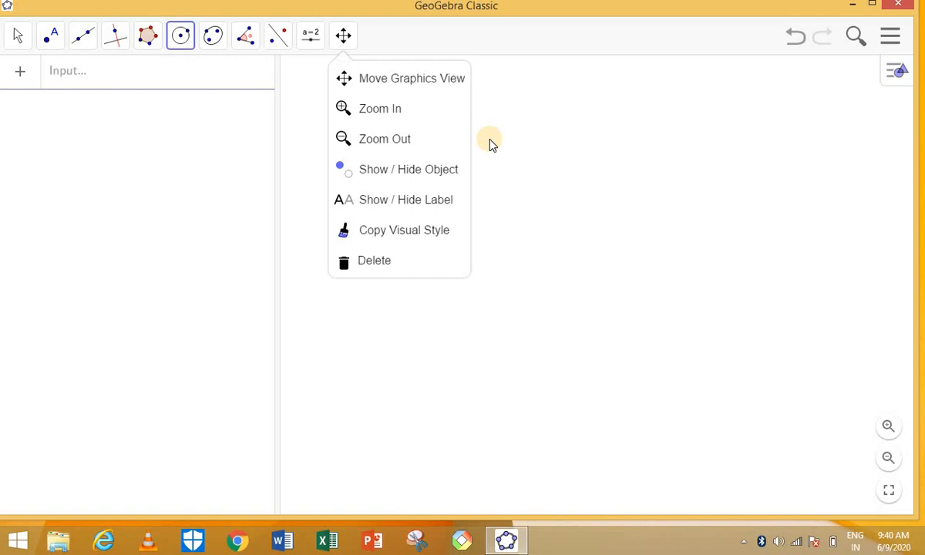
click(314, 241)
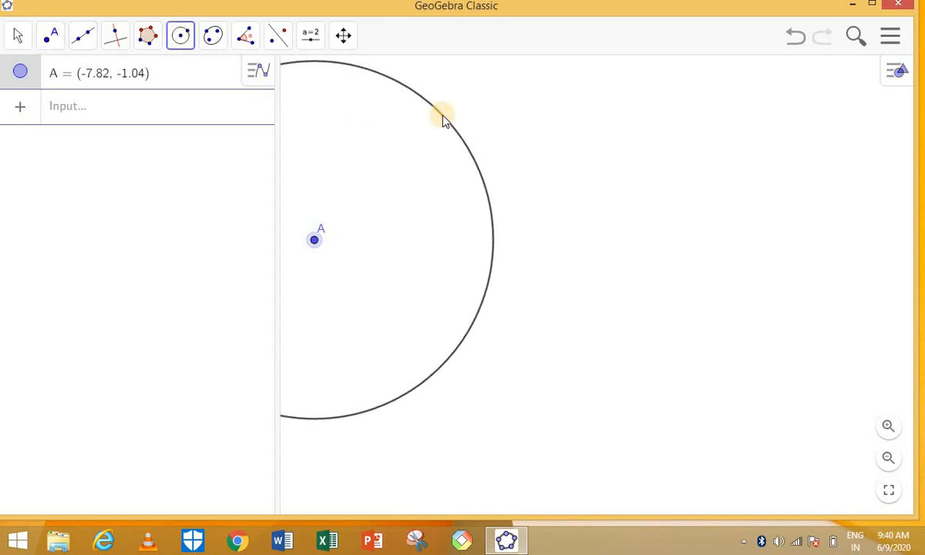
click(794, 46)
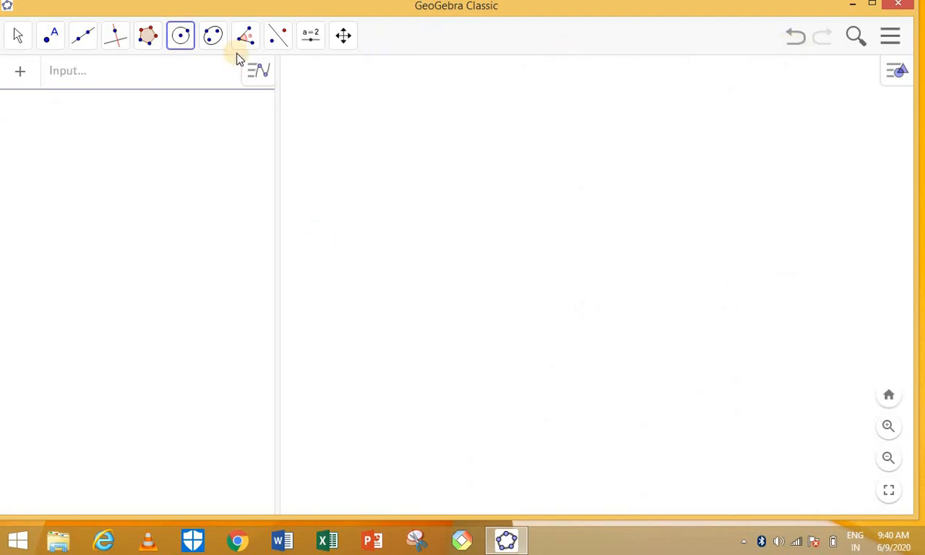
Draw horizontal segment f of length 6.82 between new points A and B.
click(85, 48)
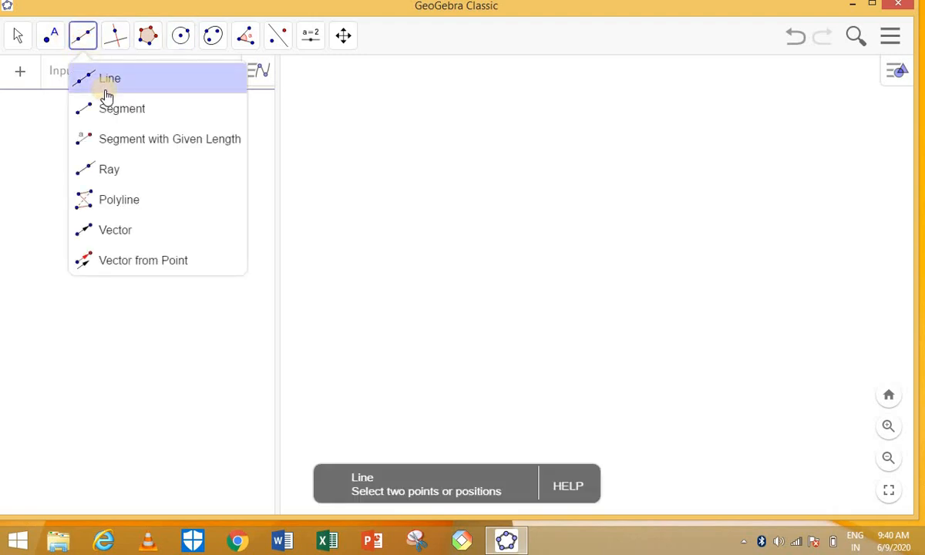
click(120, 114)
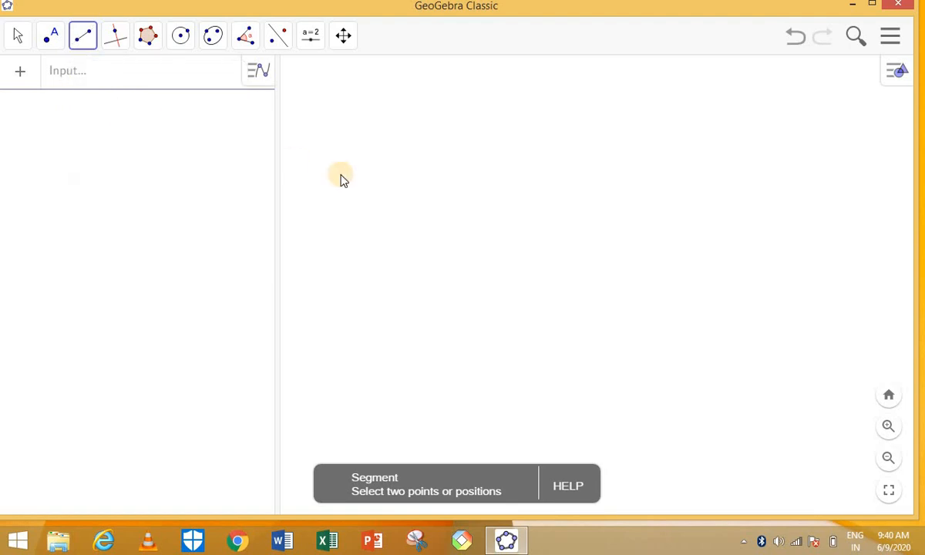
click(406, 223)
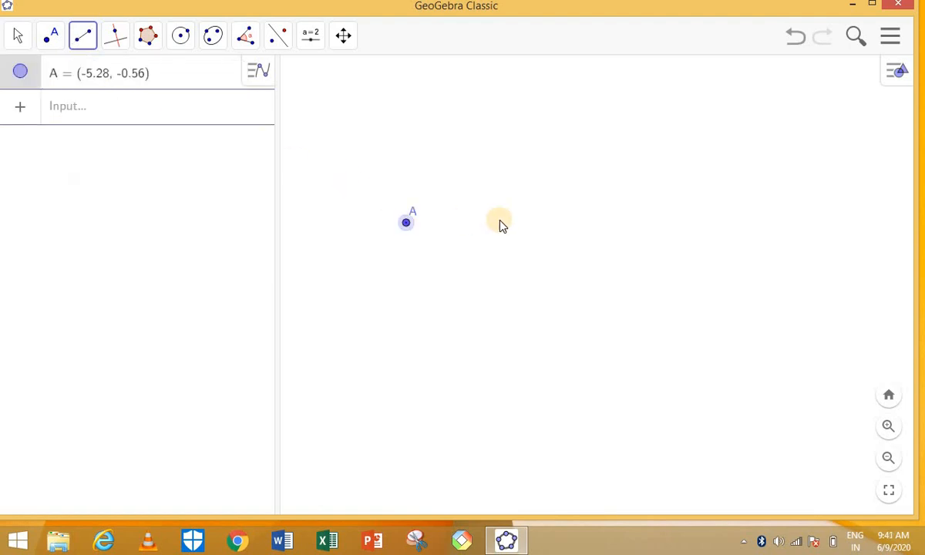
click(652, 224)
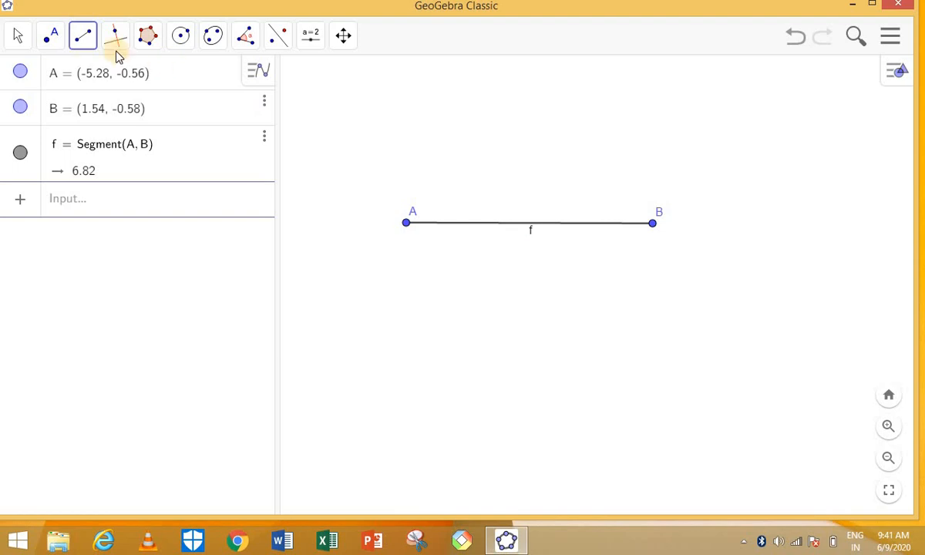
click(58, 42)
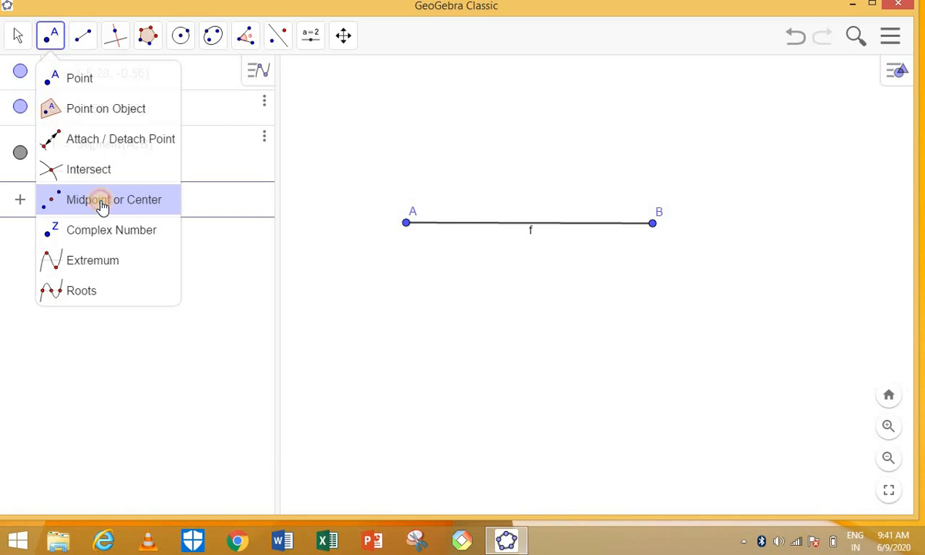
Create midpoint C of A and B at (-1.87, -0.57).
click(103, 202)
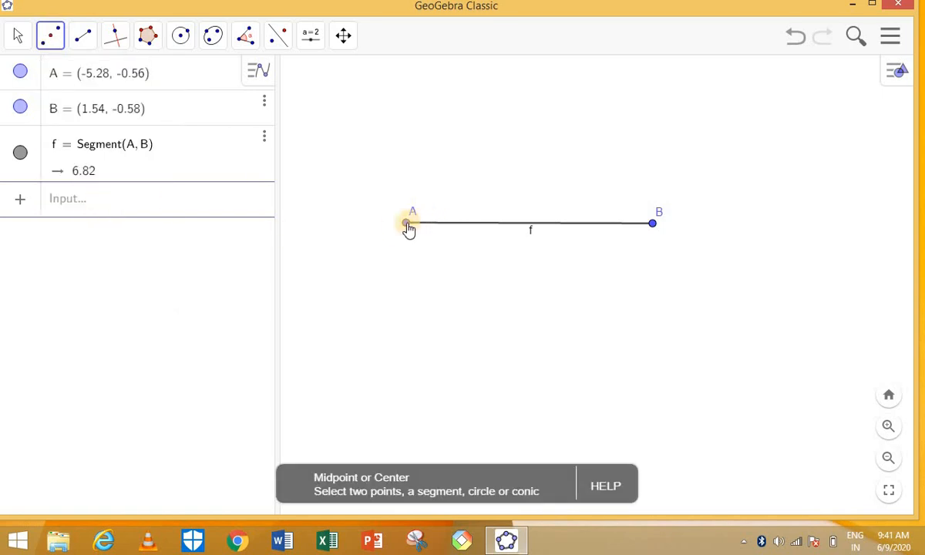
click(407, 223)
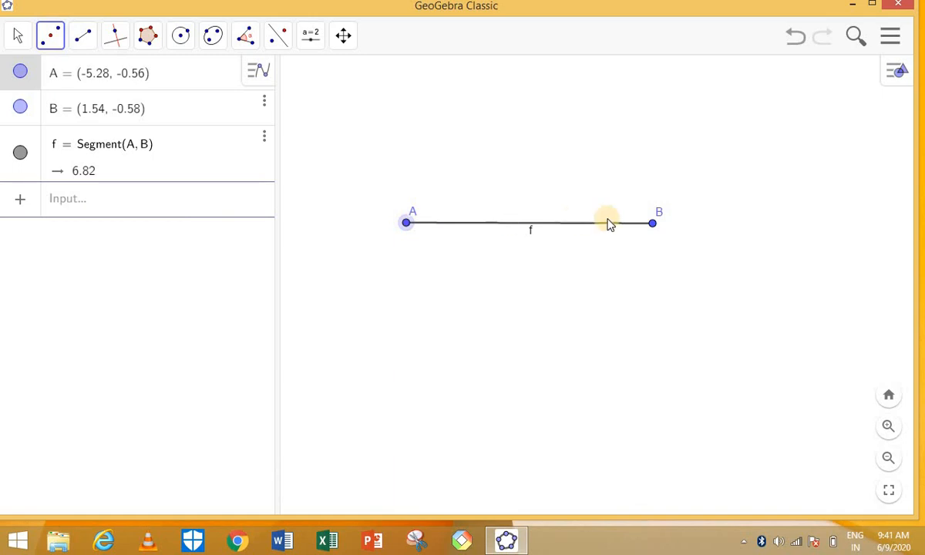
click(652, 224)
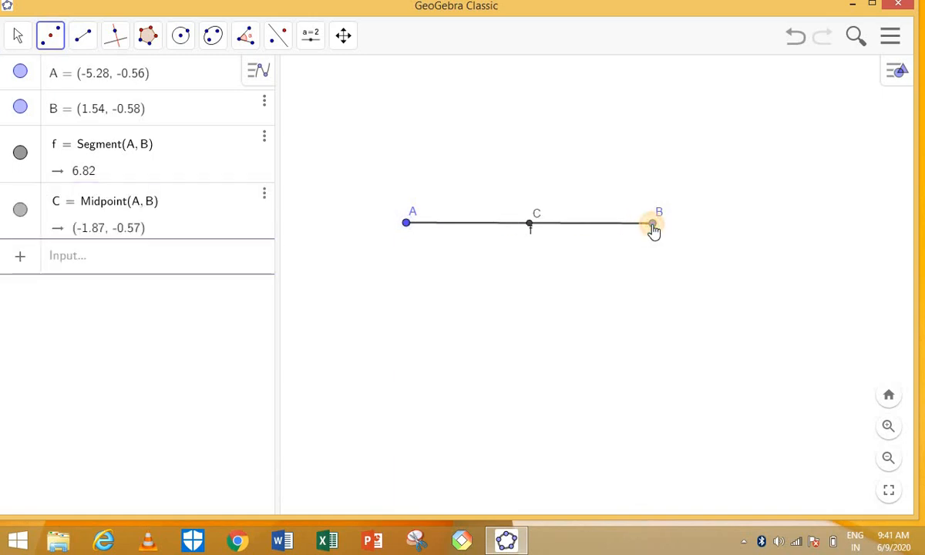
Drag point B around, ending at (3.34, -1.68) with C following to (-0.97, -1.12).
click(21, 39)
click(50, 35)
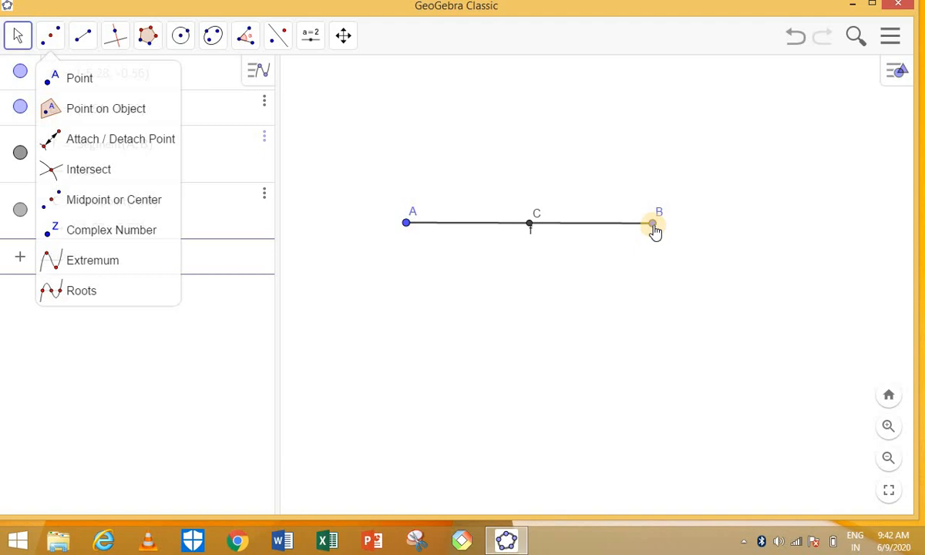
drag(654, 232, 780, 293)
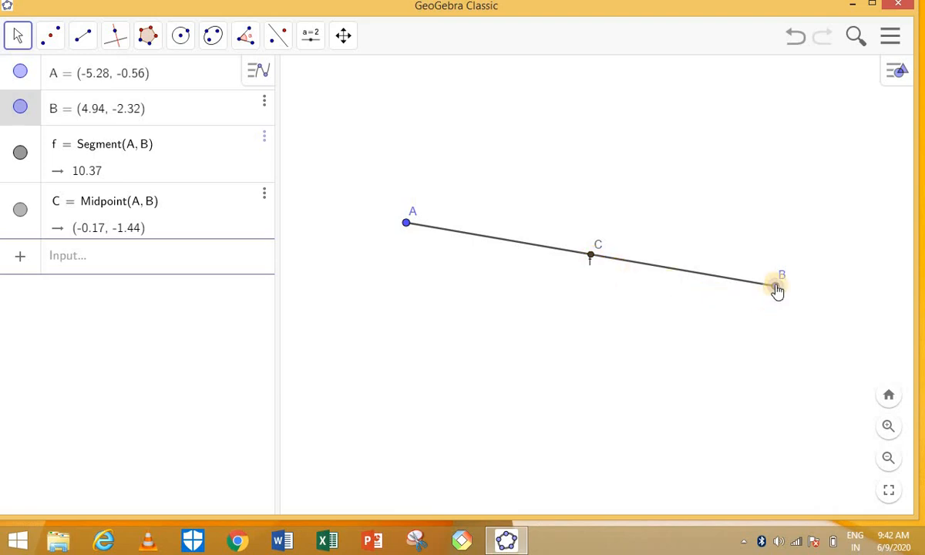
drag(776, 289, 574, 389)
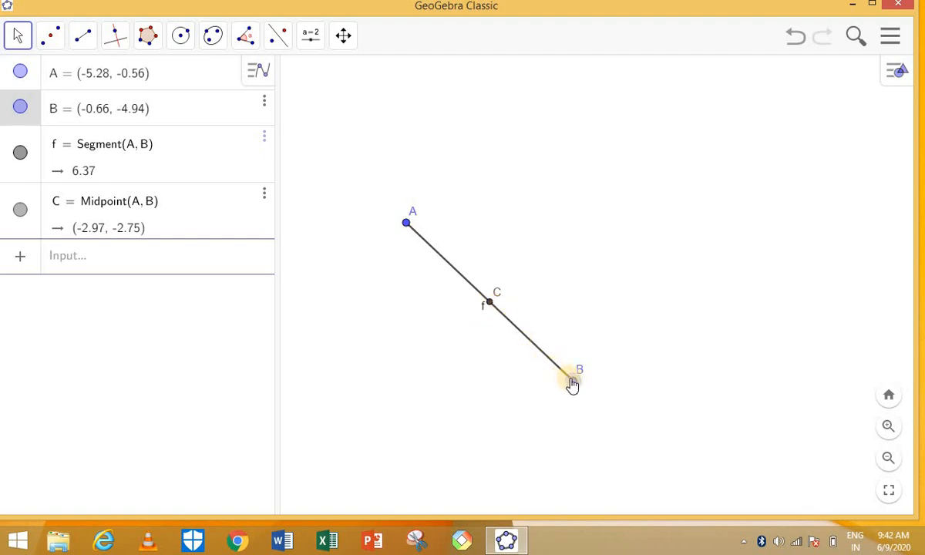
drag(571, 385, 720, 270)
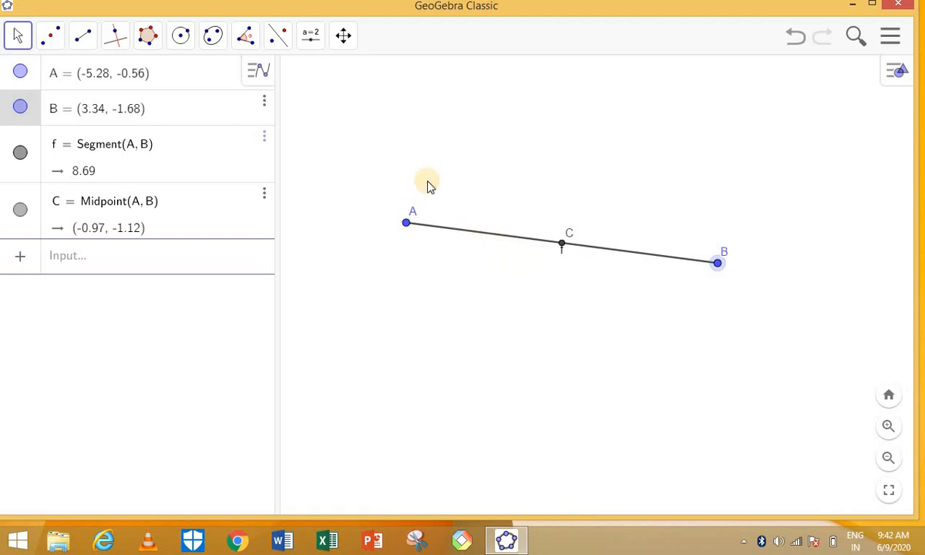
Measure distances AC and CB with Distance or Length, both reading 4.35.
click(251, 40)
click(262, 99)
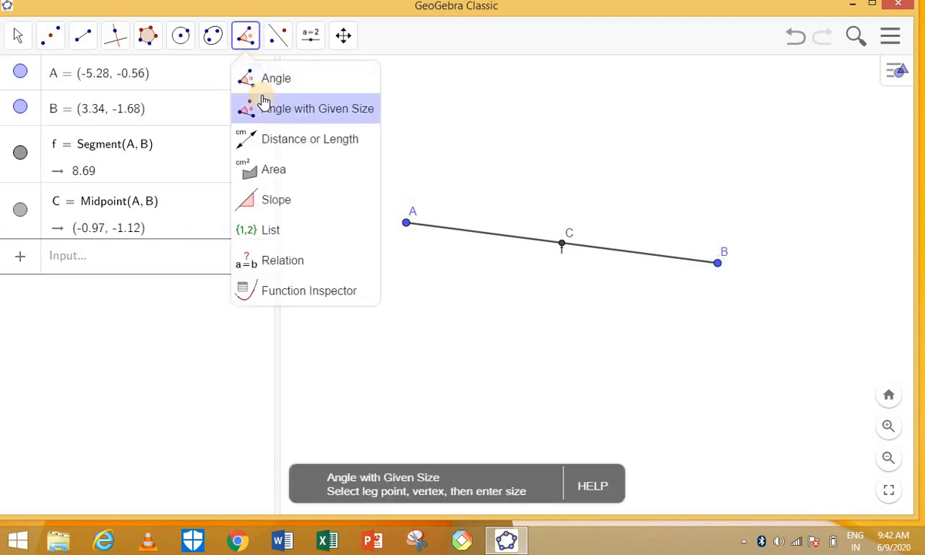
click(277, 147)
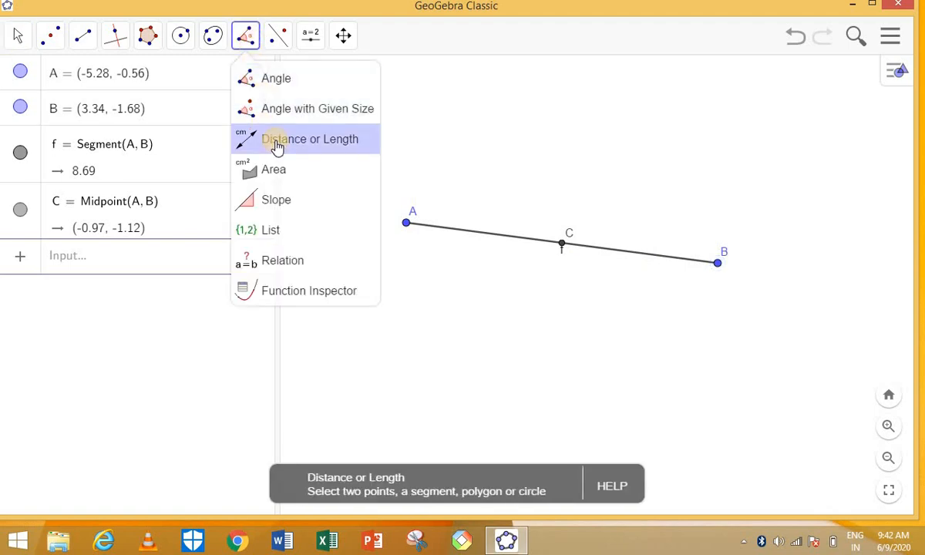
click(272, 143)
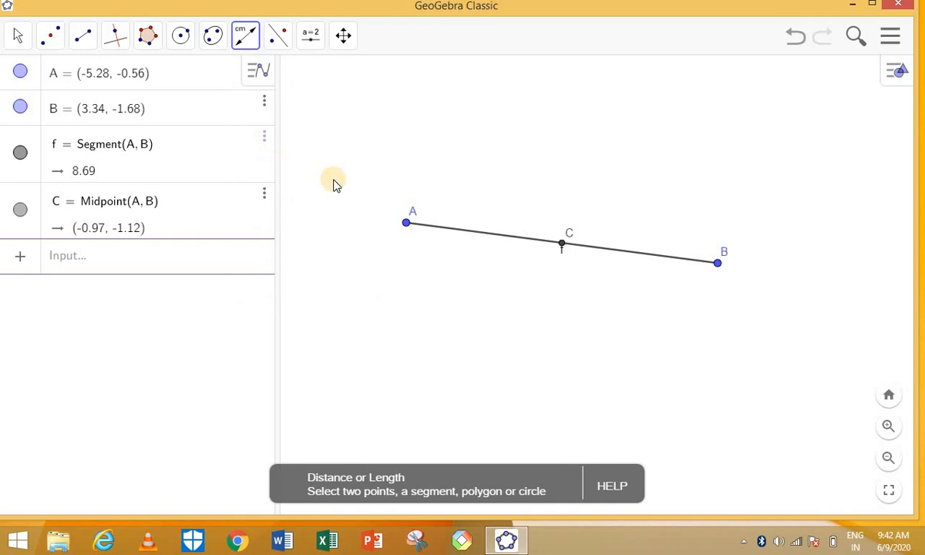
click(405, 225)
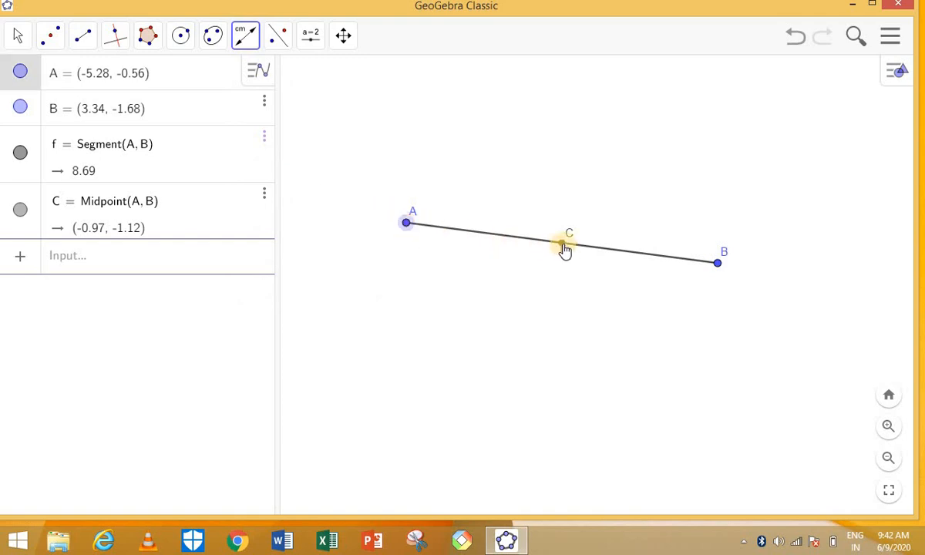
click(562, 245)
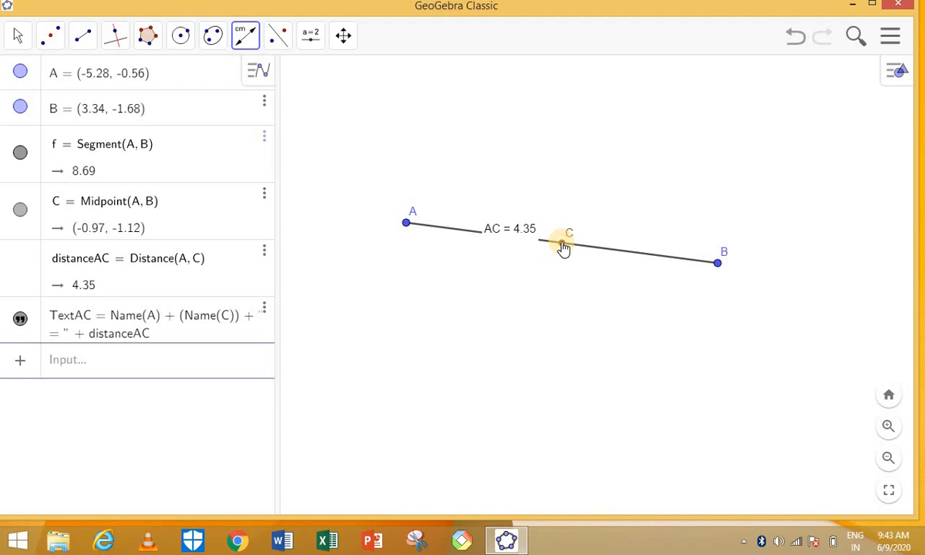
click(563, 245)
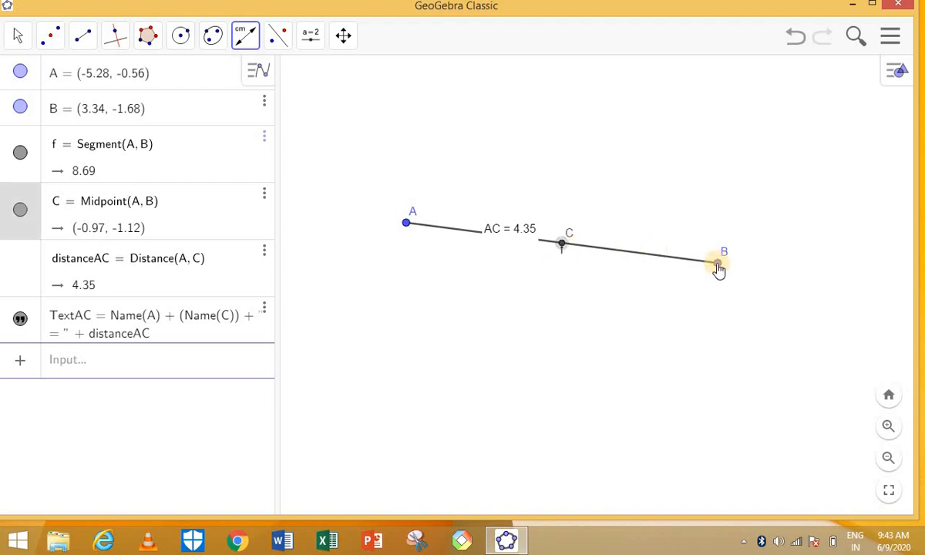
click(717, 264)
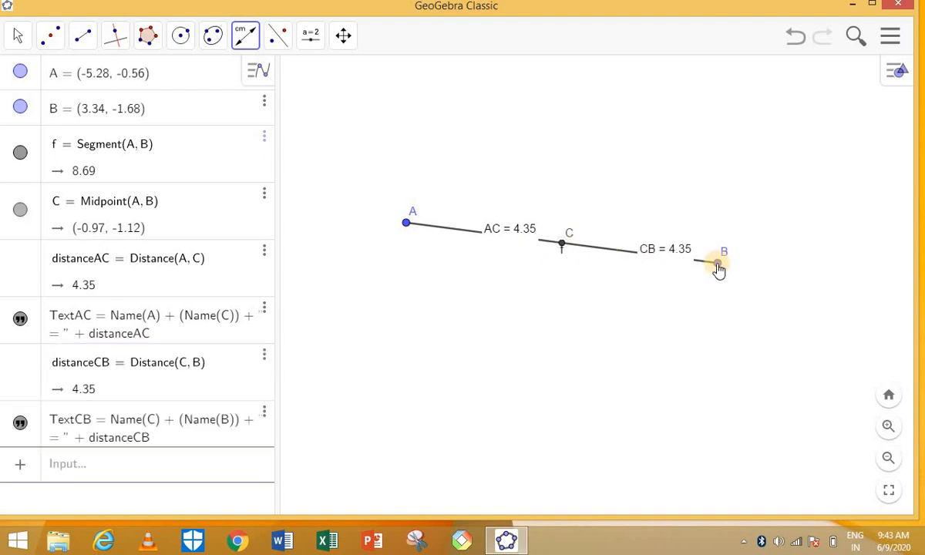
click(21, 39)
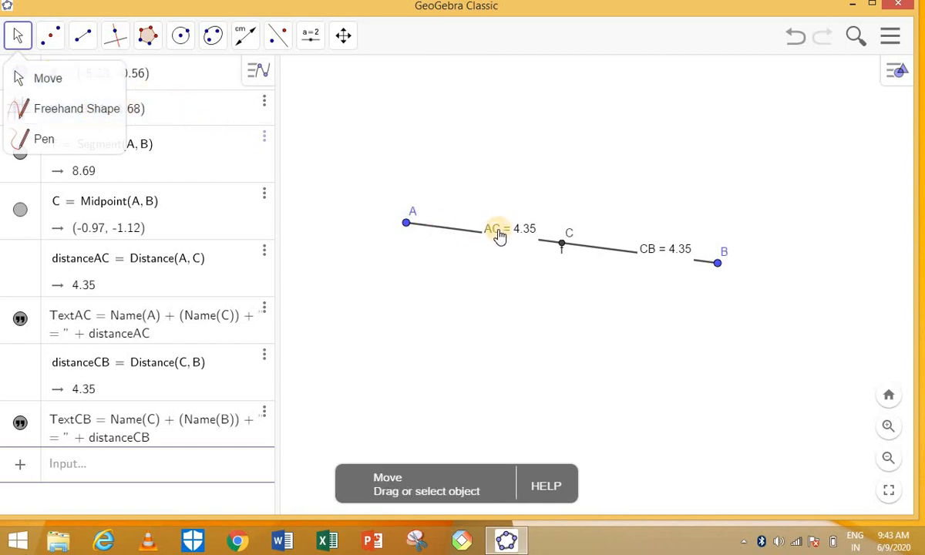
Move the AC and CB labels above the segment and drag B to (4.2, -5), both reading 5.23.
drag(499, 235, 490, 222)
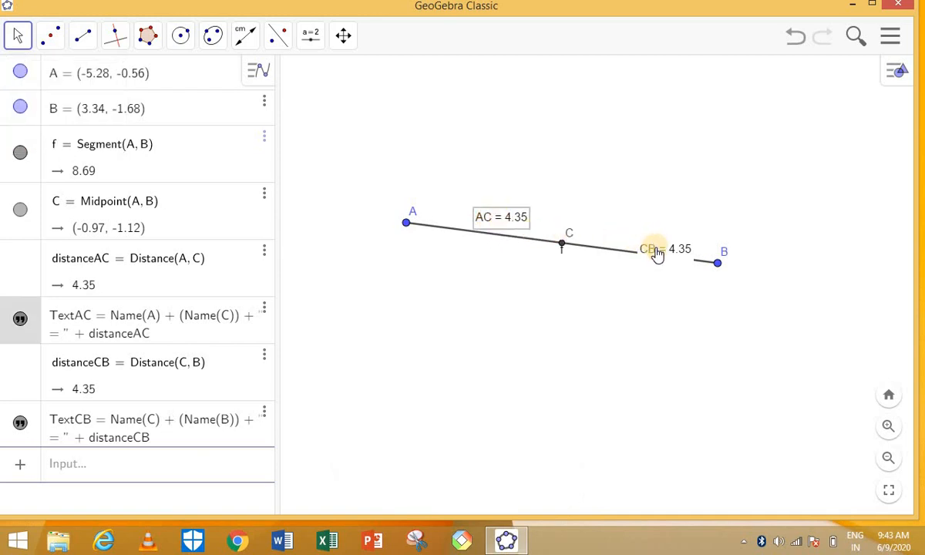
drag(654, 253, 648, 235)
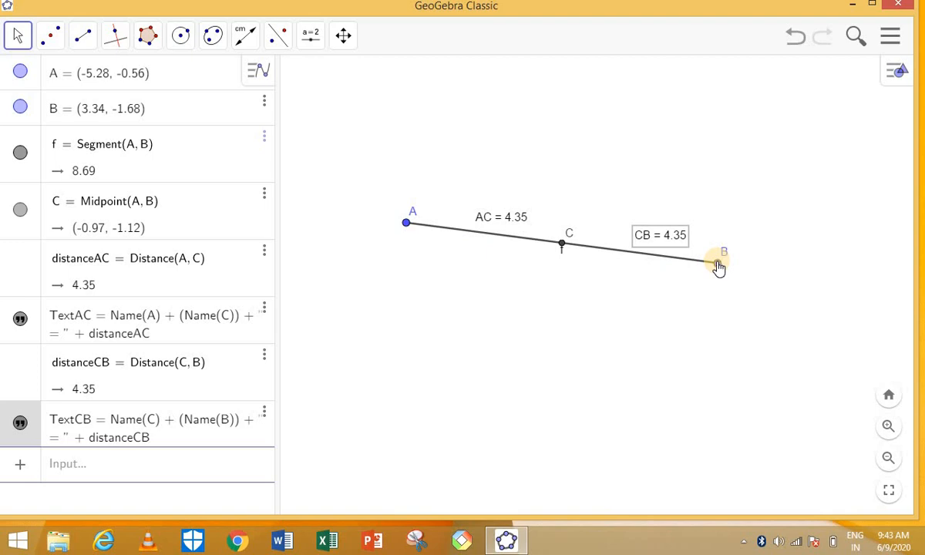
drag(719, 268, 751, 391)
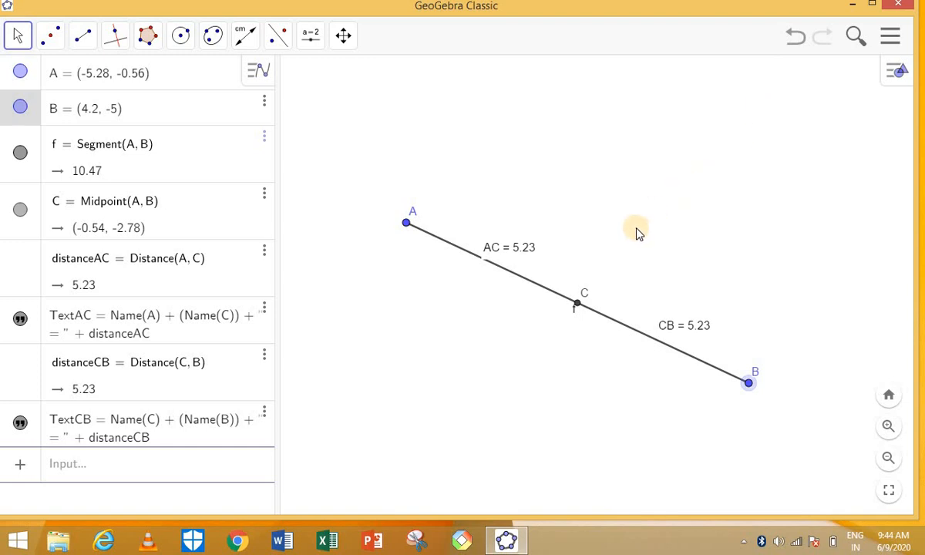
Undo B's last move, then start a new construction, discarding the current one unsaved.
click(798, 44)
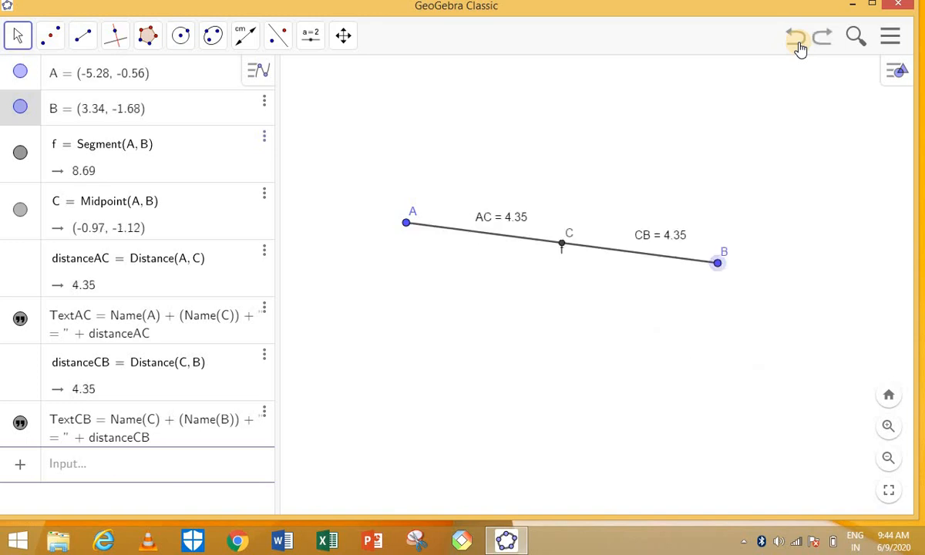
click(890, 39)
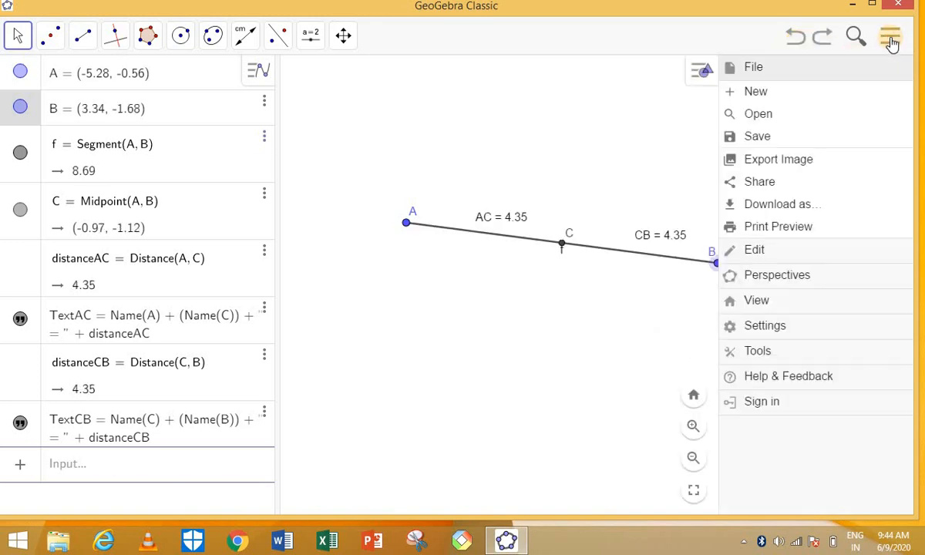
click(755, 93)
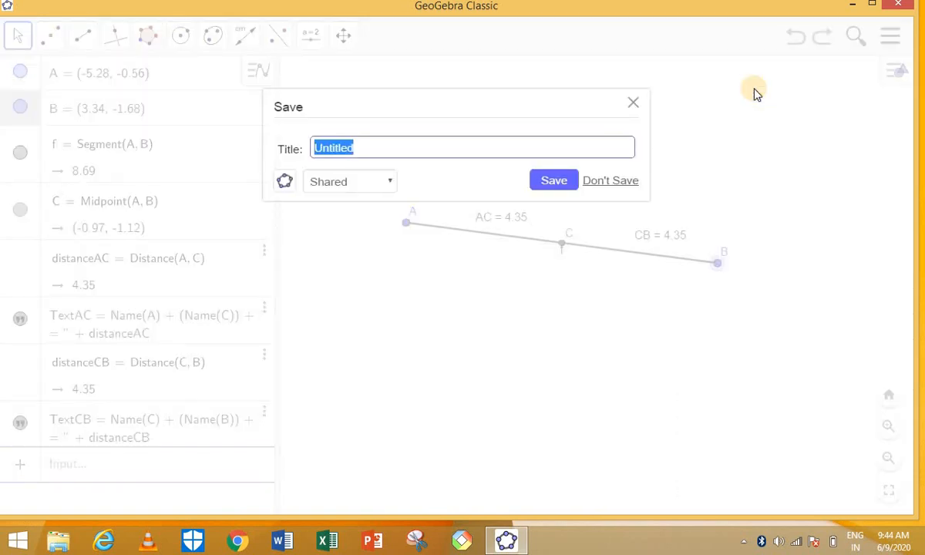
click(610, 182)
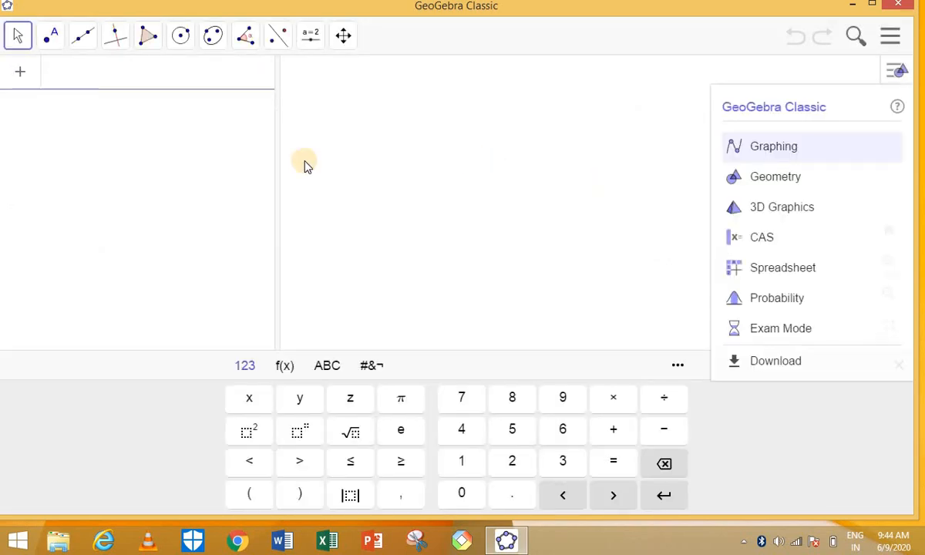
Draw segment f from A (-1.42, 0.7) to B (8.14, 0.62), length 9.56.
click(88, 44)
click(86, 43)
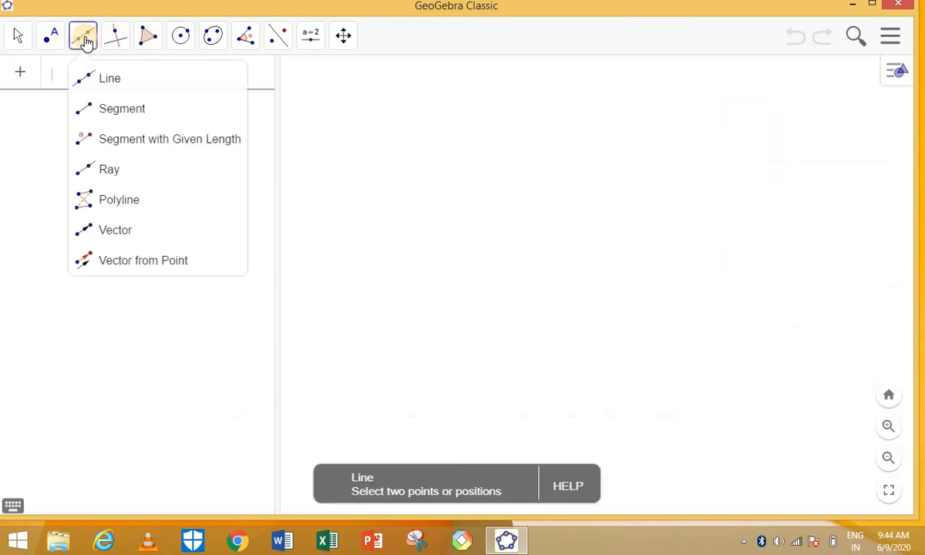
click(121, 111)
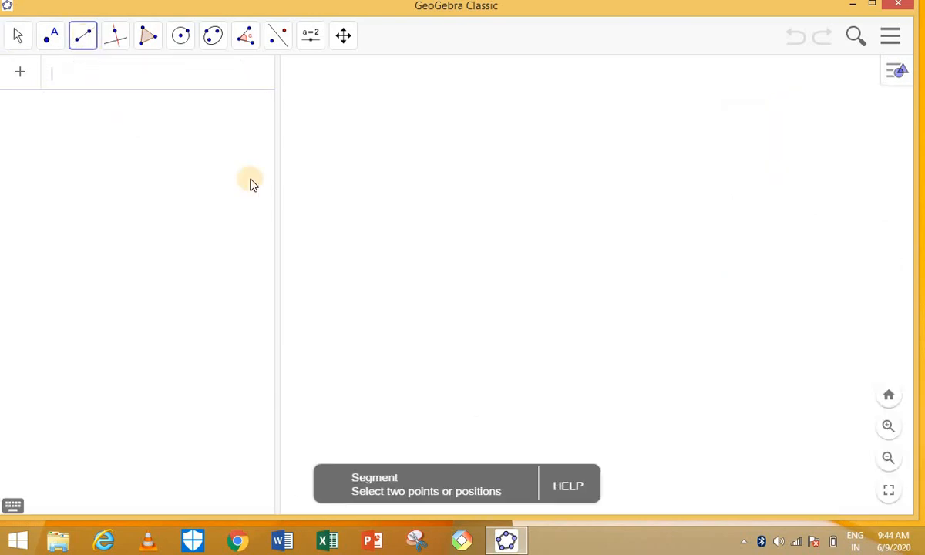
click(384, 258)
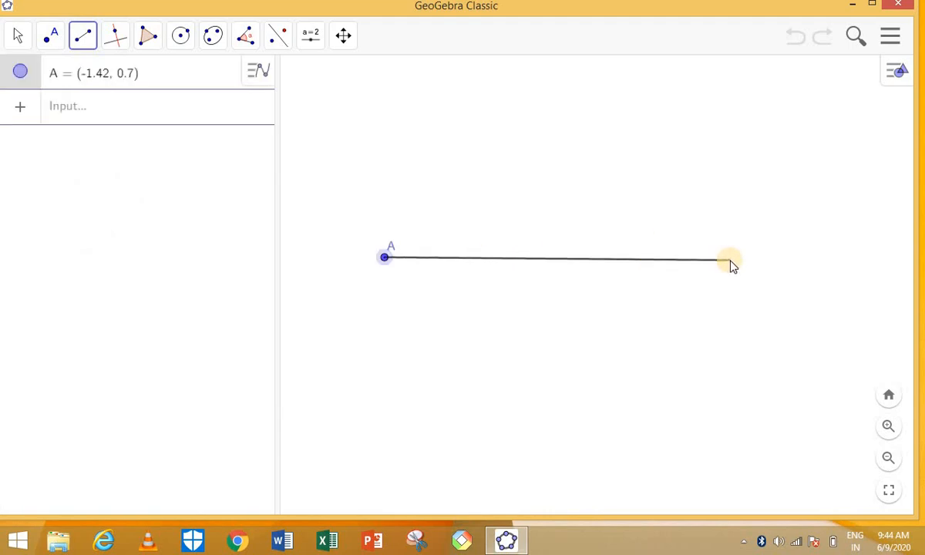
click(730, 260)
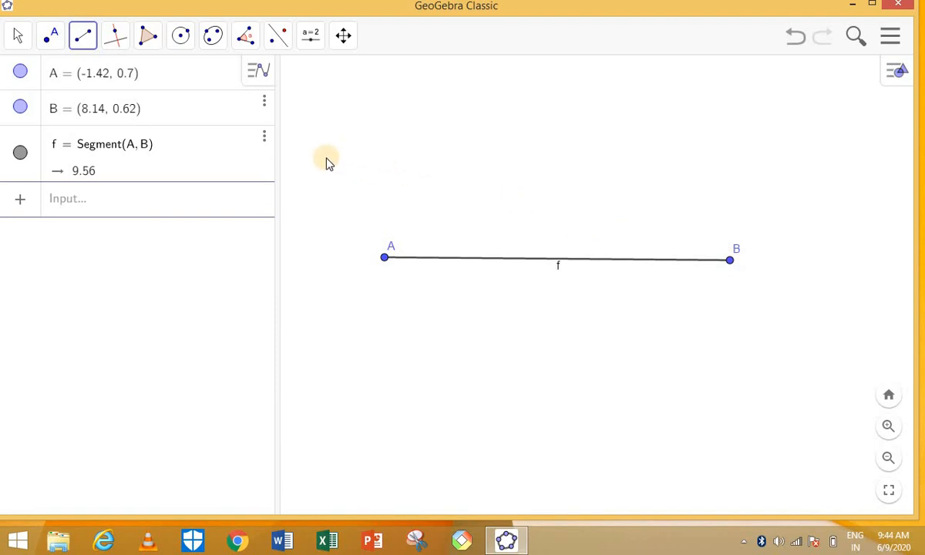
Construct line g, the perpendicular bisector of A and B (-9.56x + 0.08y = -32.07).
click(115, 38)
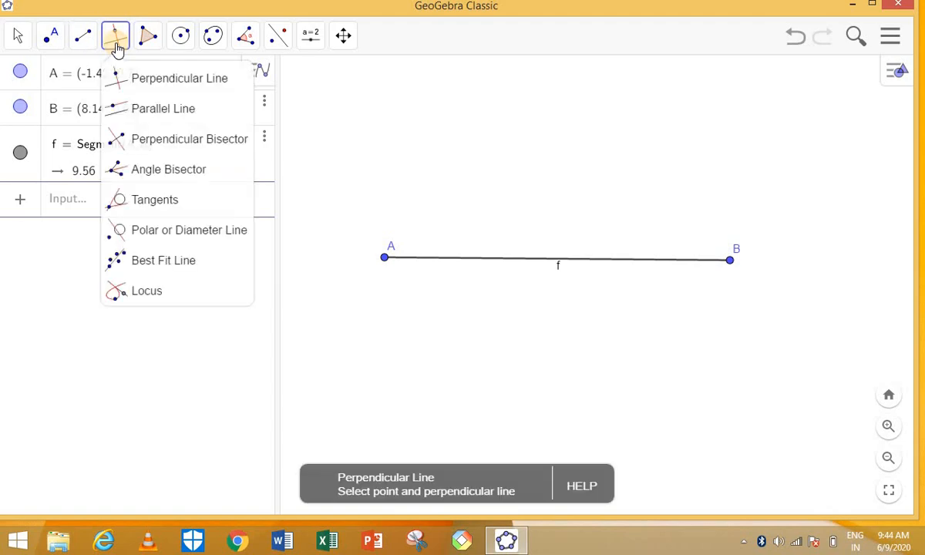
click(133, 114)
click(148, 143)
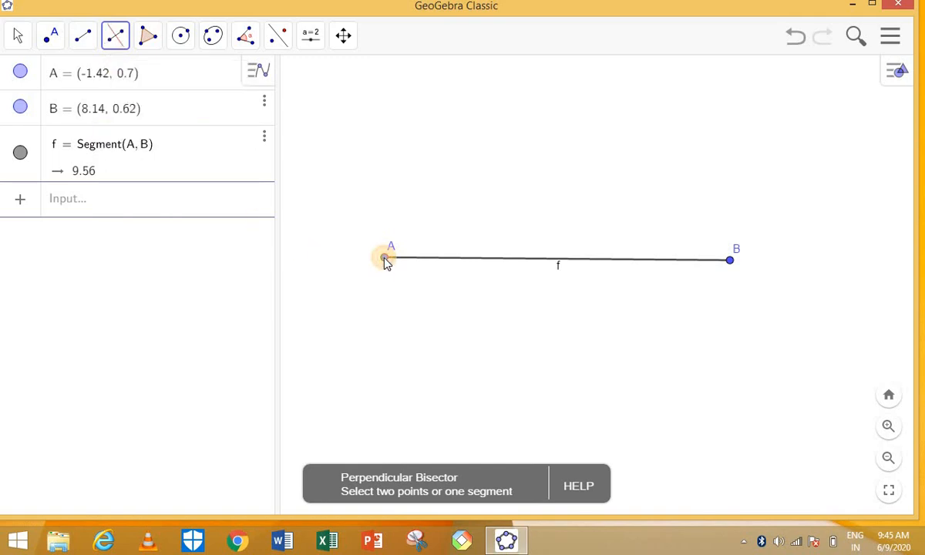
click(385, 260)
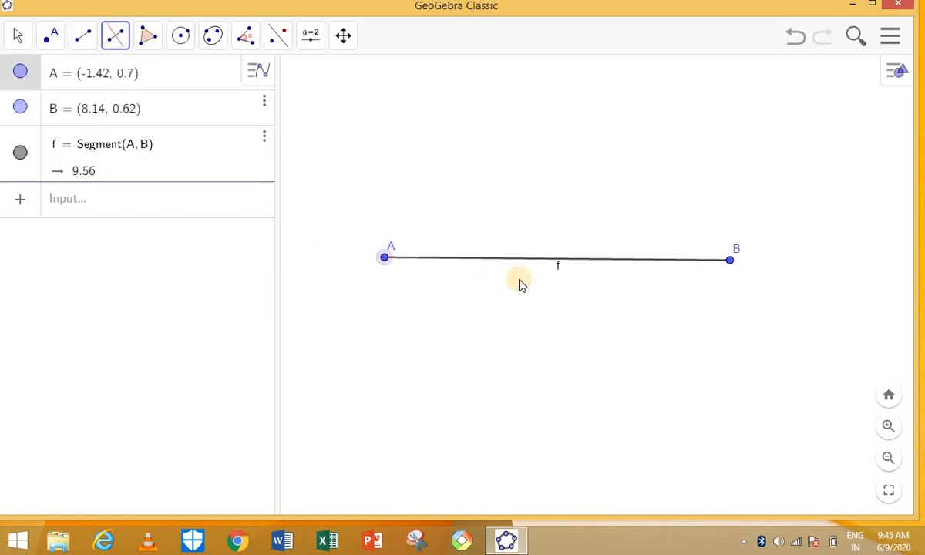
click(730, 262)
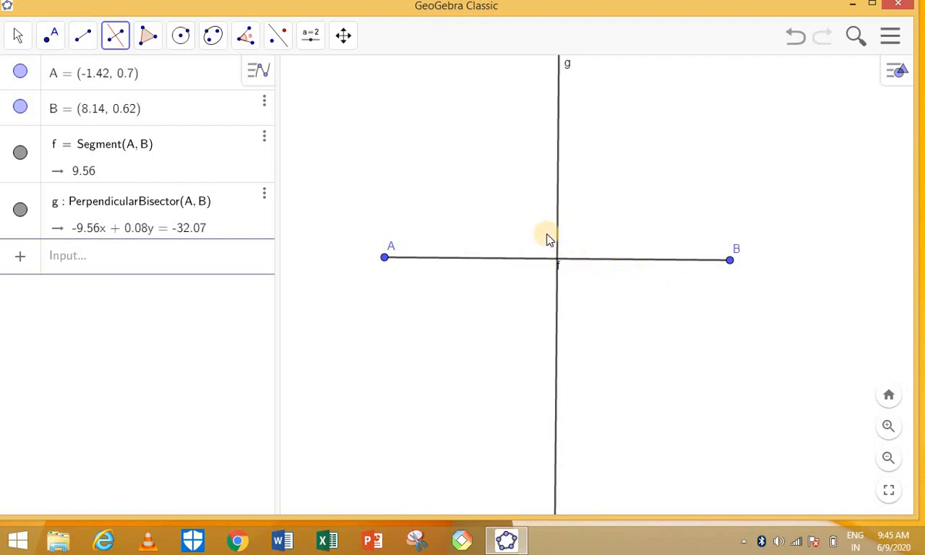
click(19, 36)
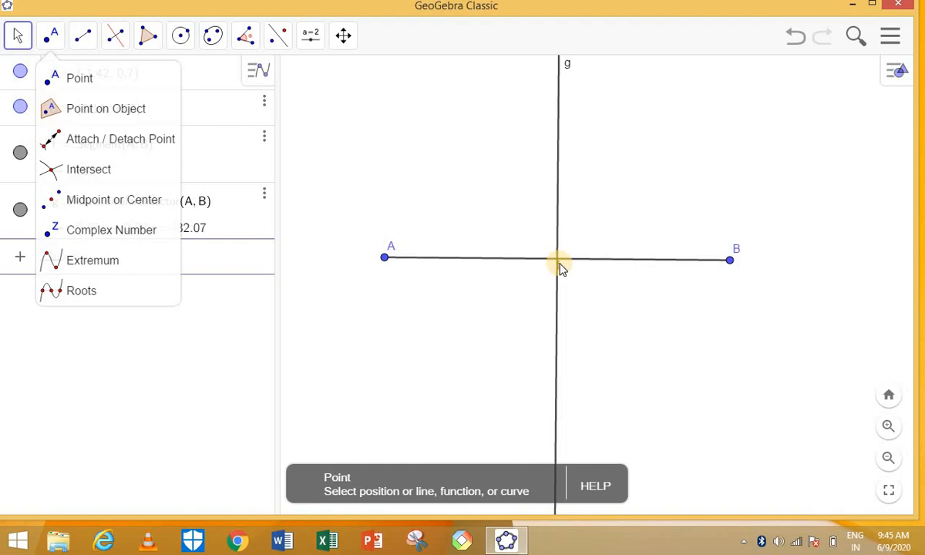
drag(559, 262, 564, 264)
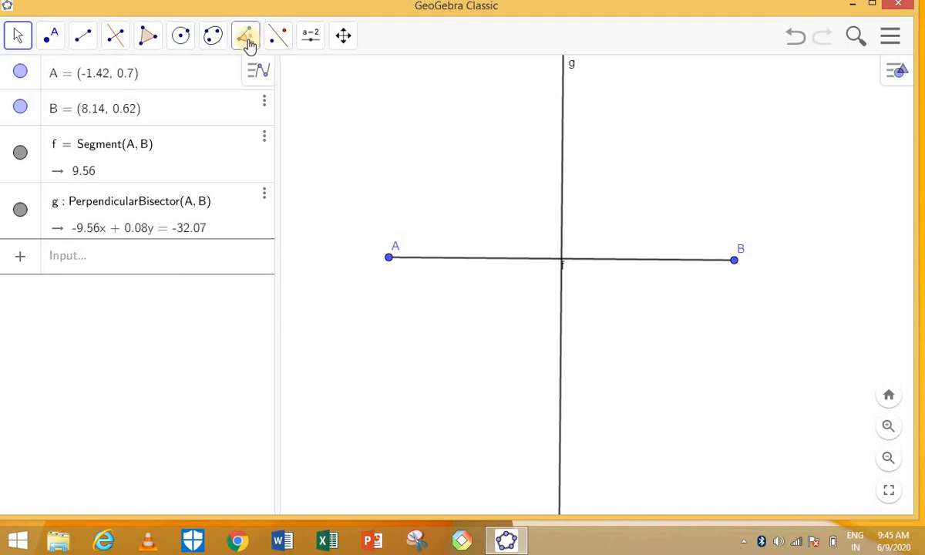
click(266, 80)
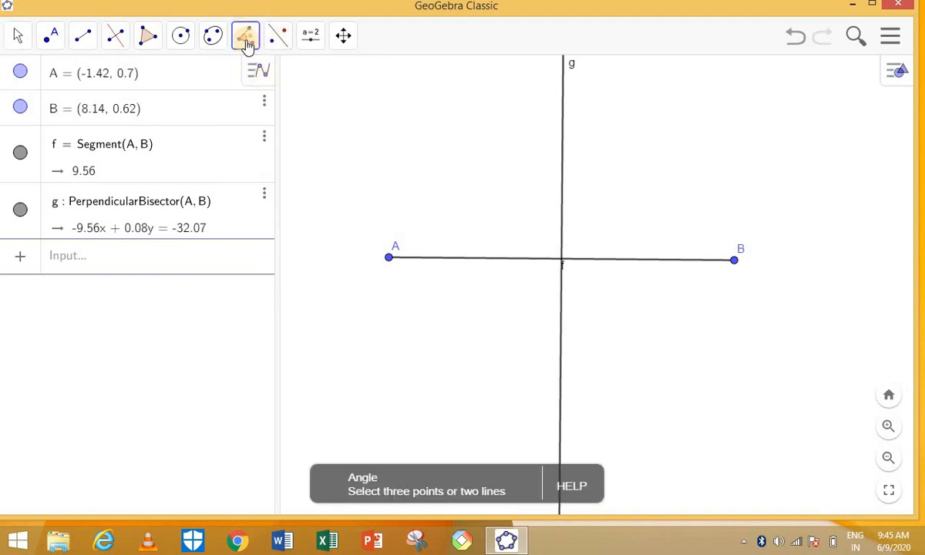
click(247, 40)
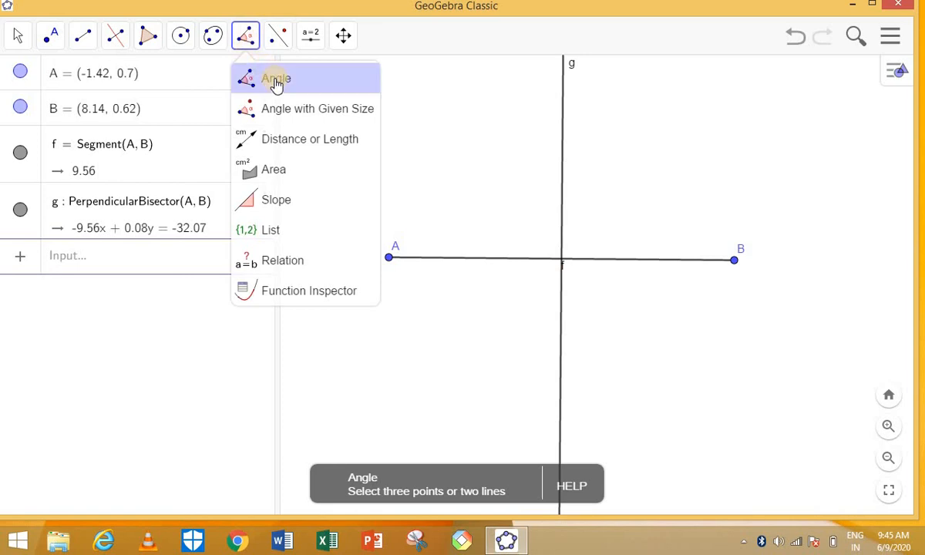
click(276, 82)
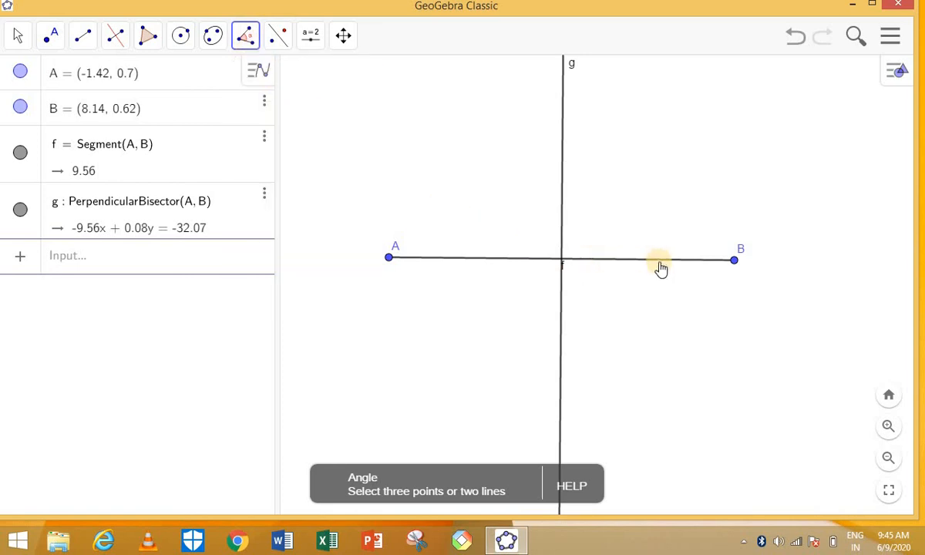
click(735, 262)
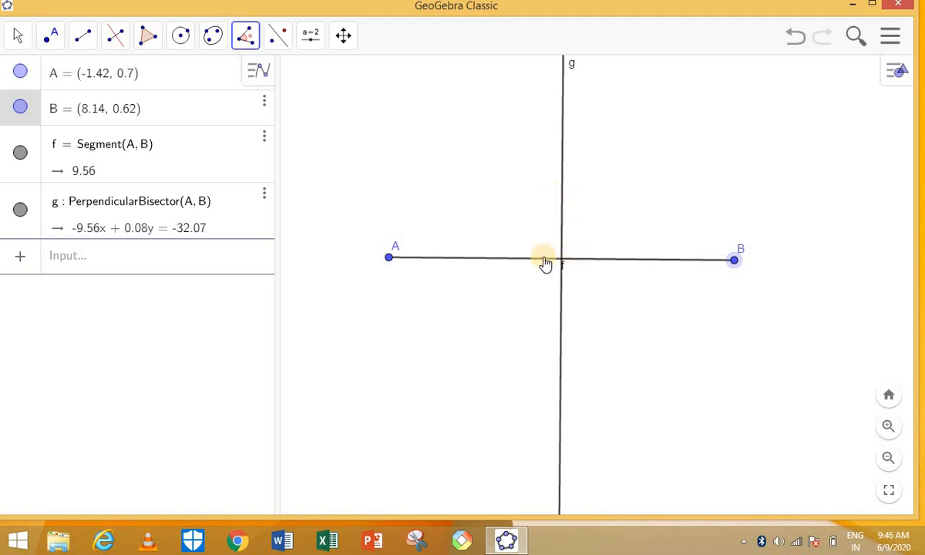
Create intersection point C of line g and segment f at (3.36, 0.66).
click(52, 39)
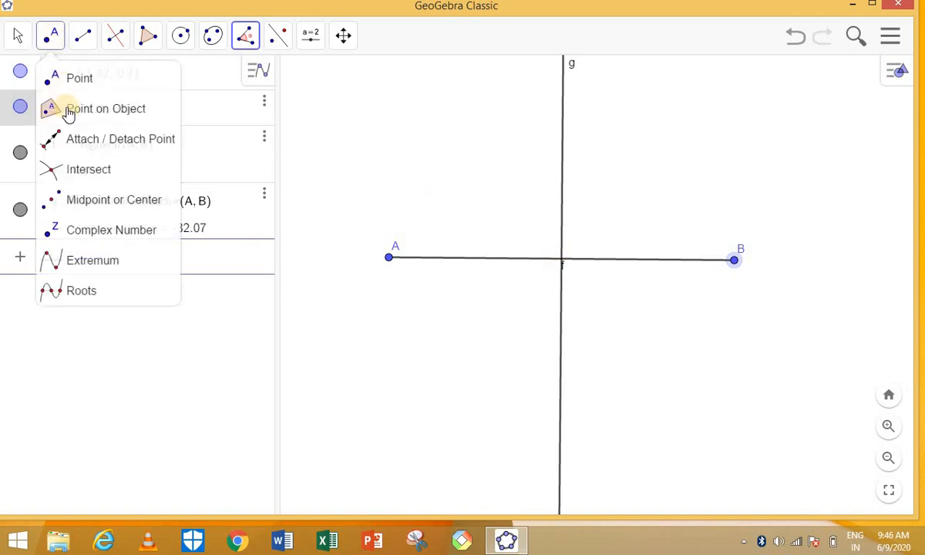
click(85, 179)
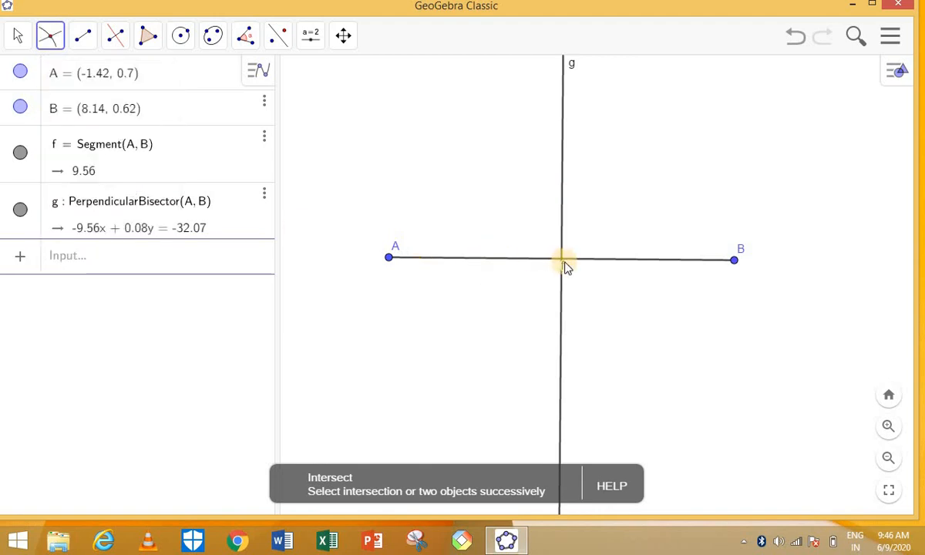
click(564, 263)
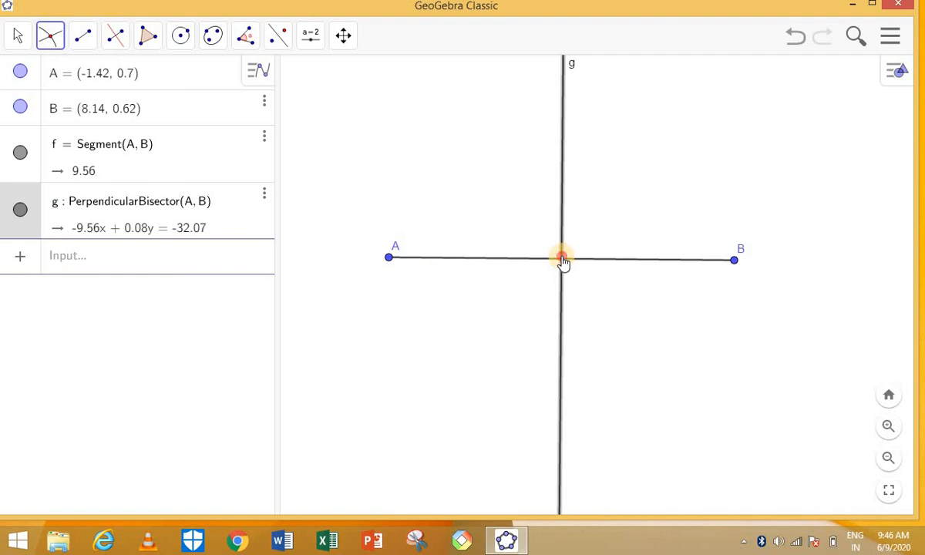
click(563, 262)
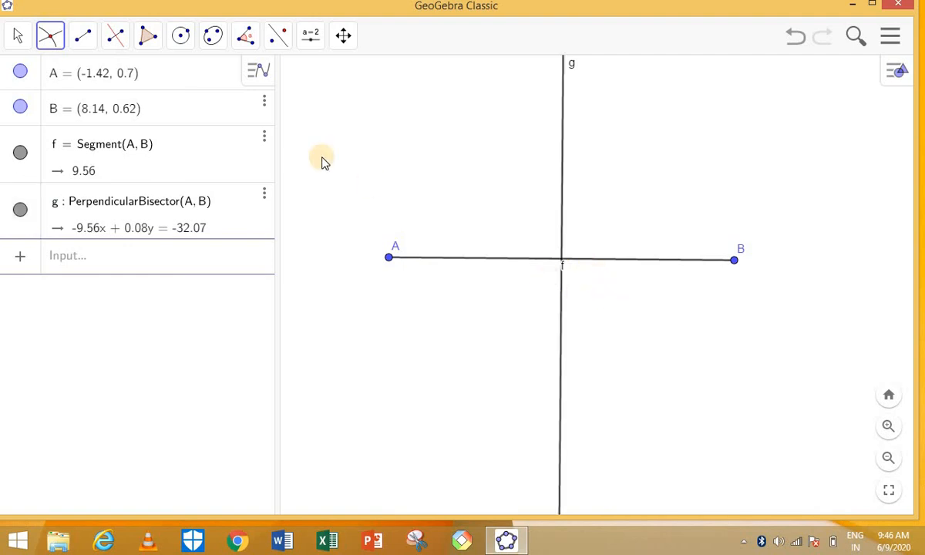
click(54, 37)
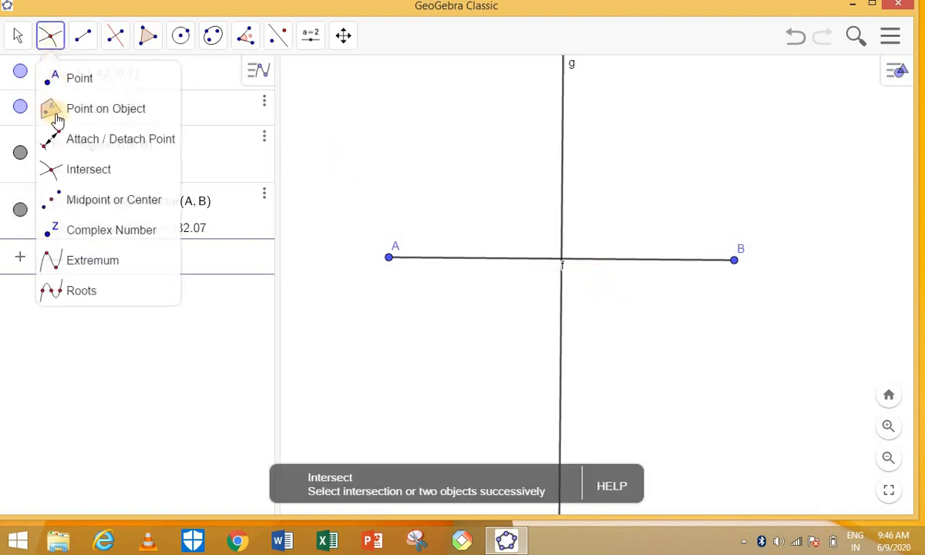
click(81, 171)
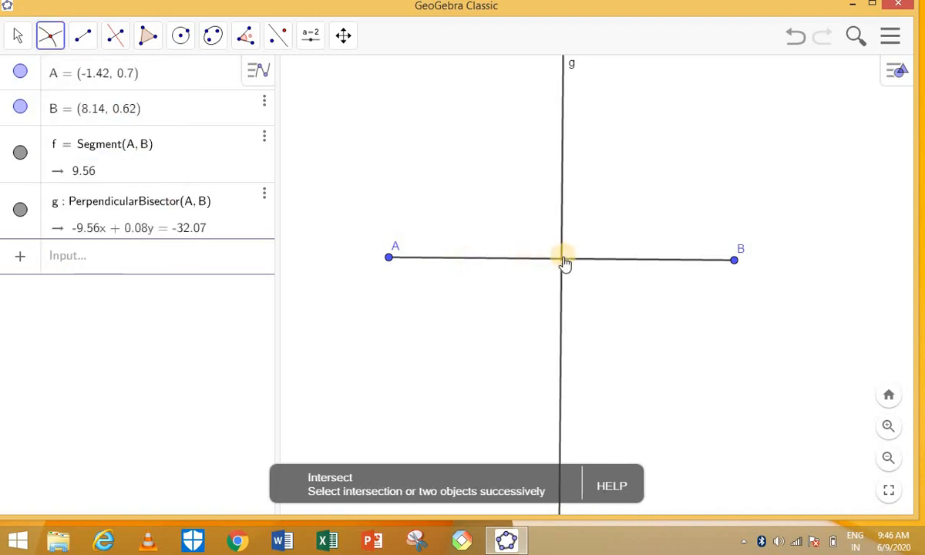
click(562, 260)
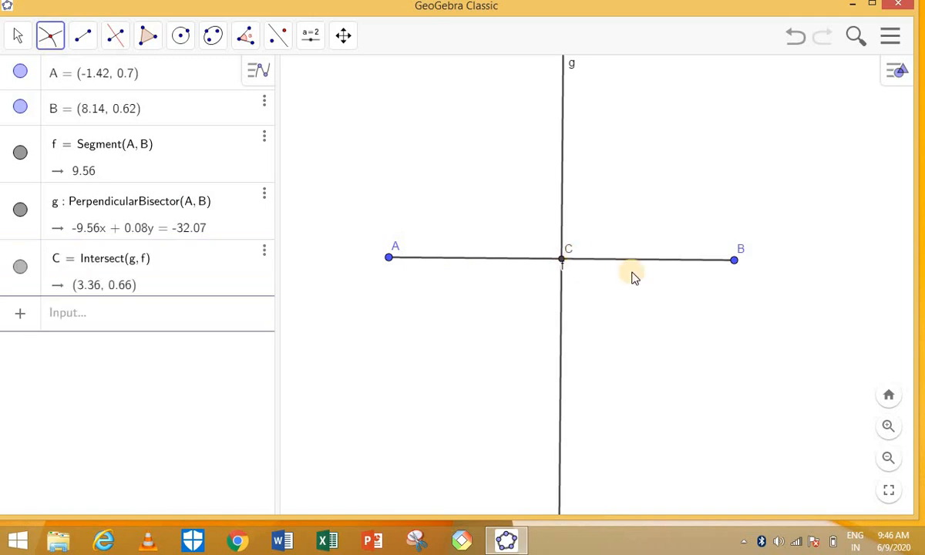
click(247, 38)
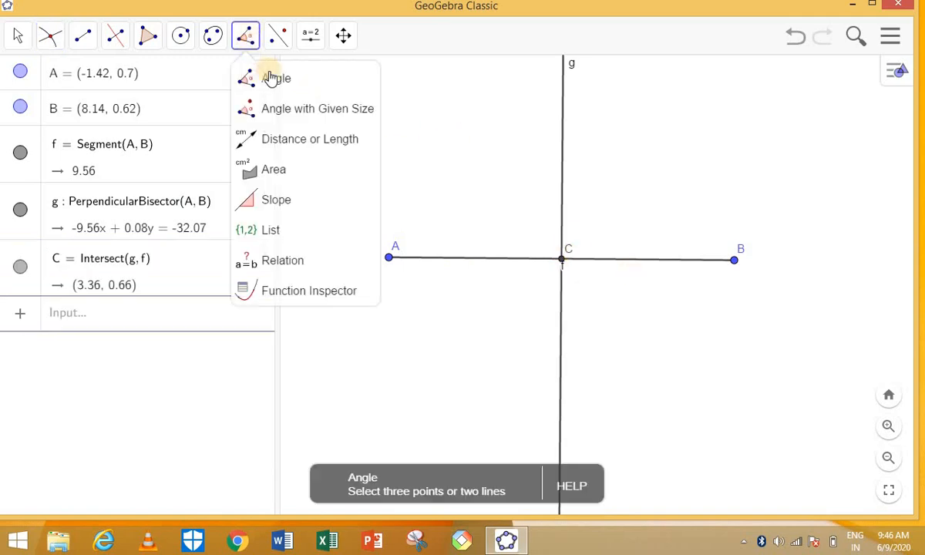
click(275, 80)
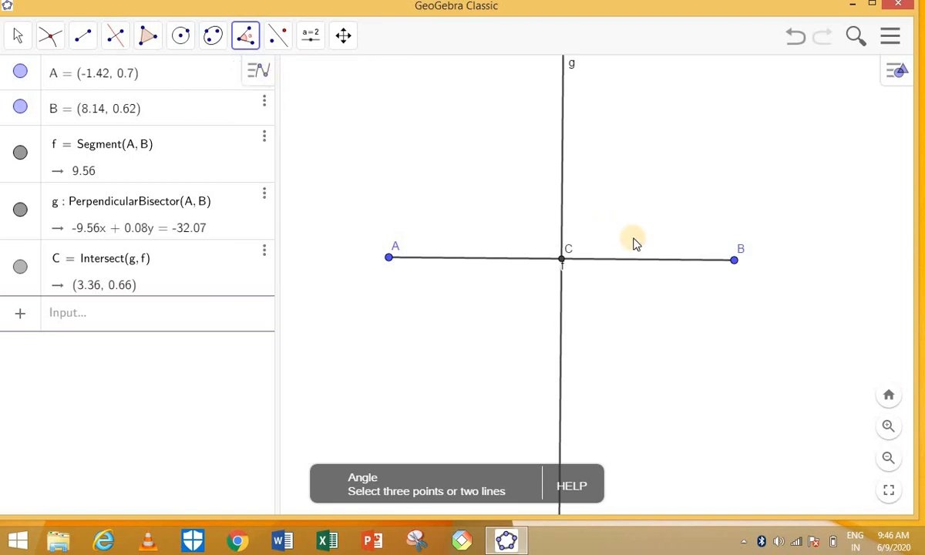
click(735, 264)
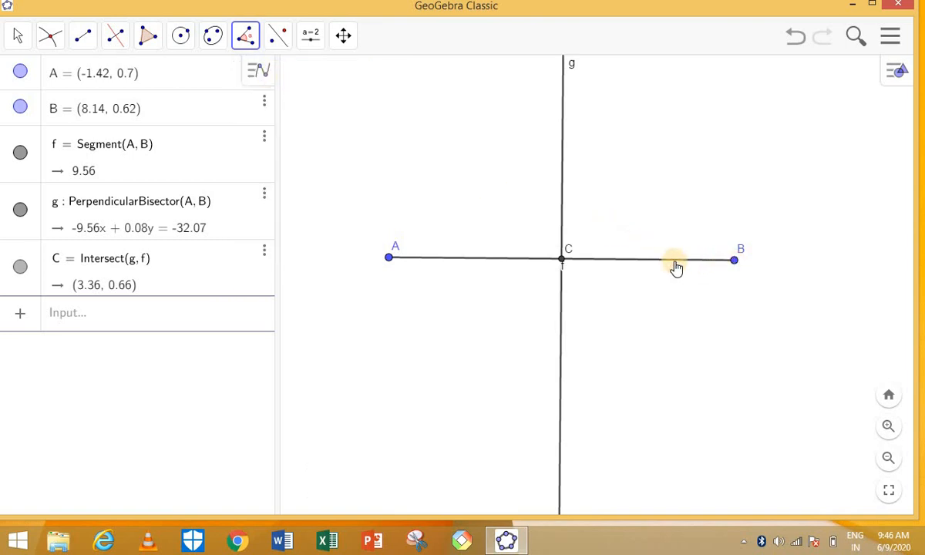
click(564, 262)
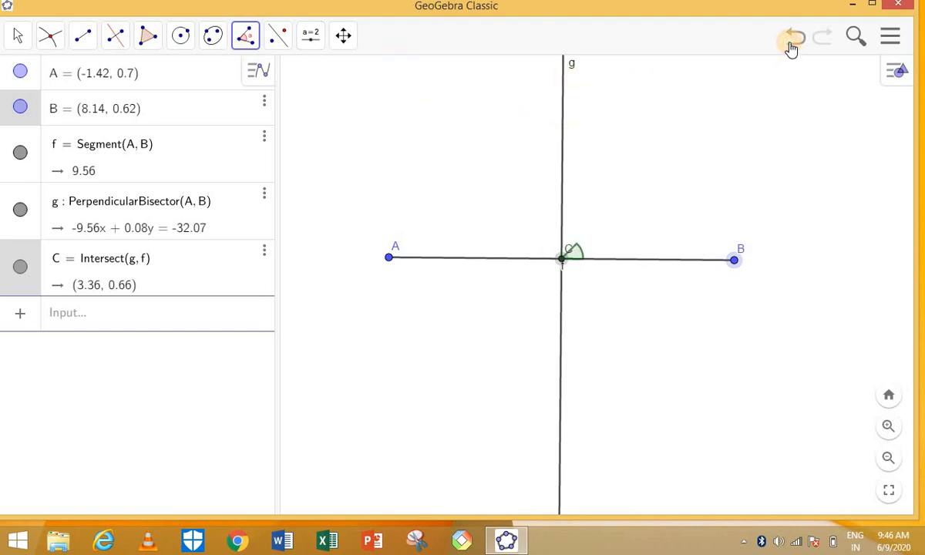
click(791, 46)
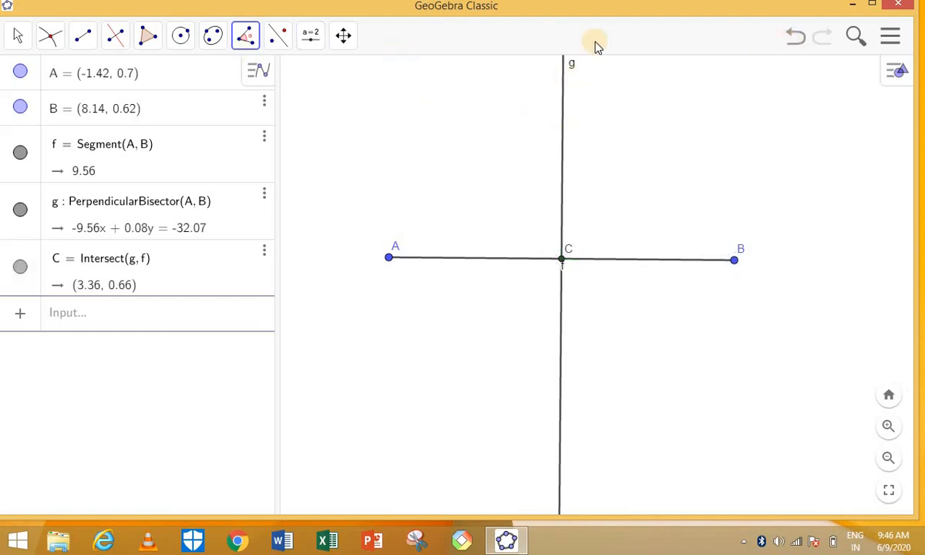
Place point D on line g and measure angle α = BCD as 90°.
click(51, 38)
click(80, 84)
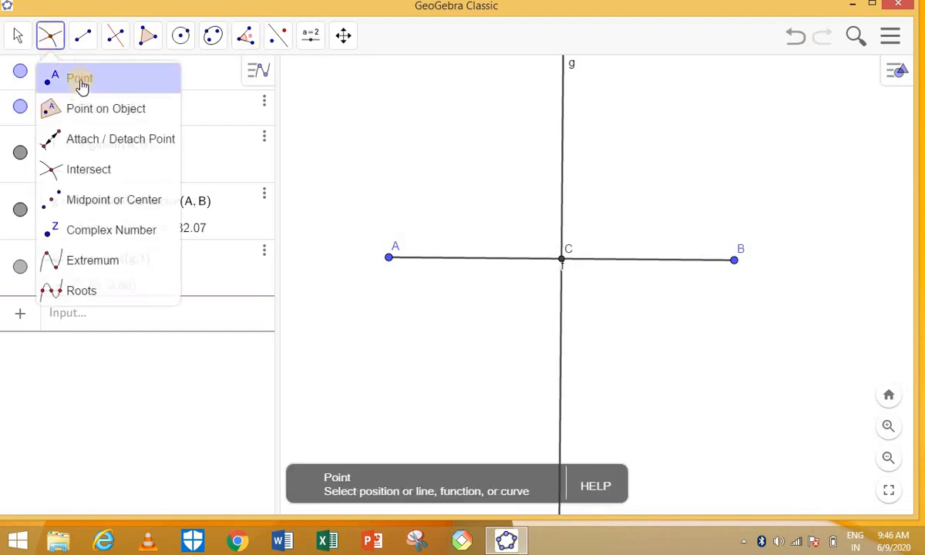
click(563, 139)
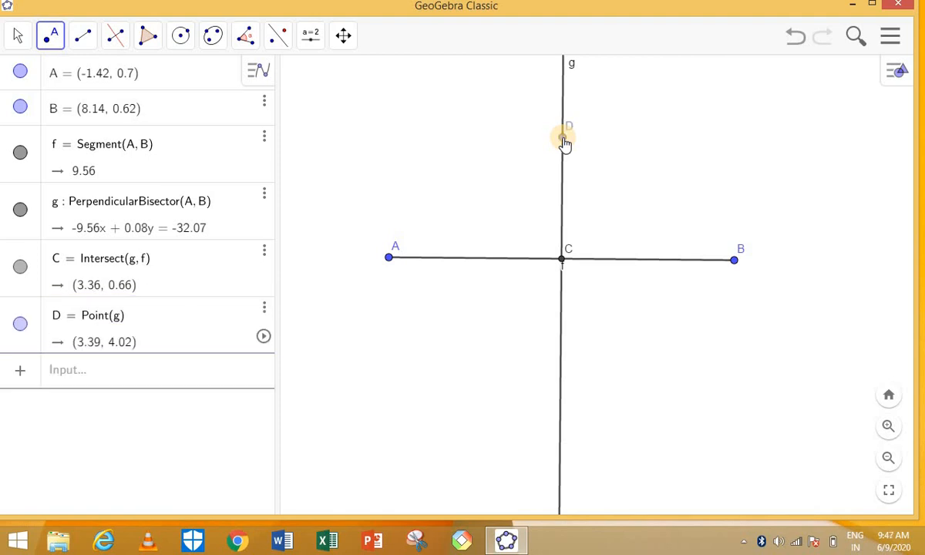
click(247, 46)
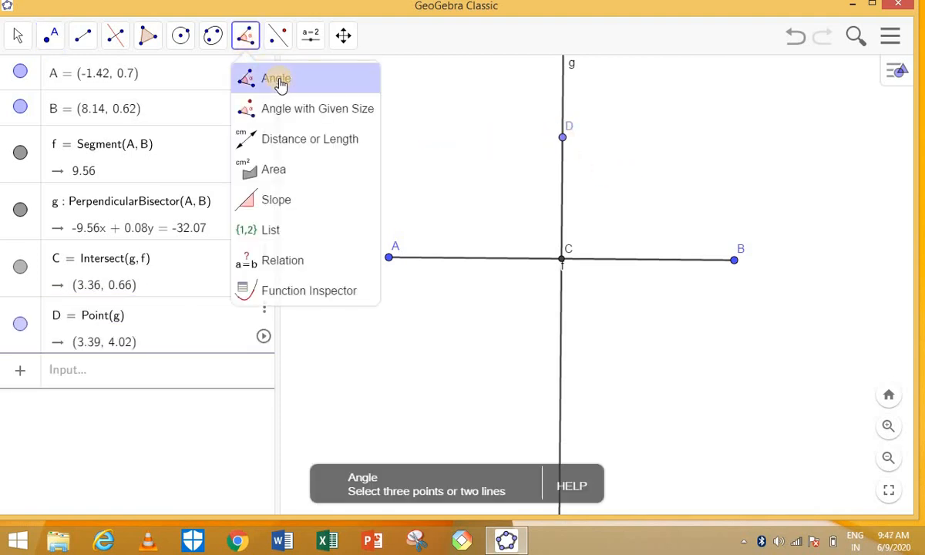
click(734, 262)
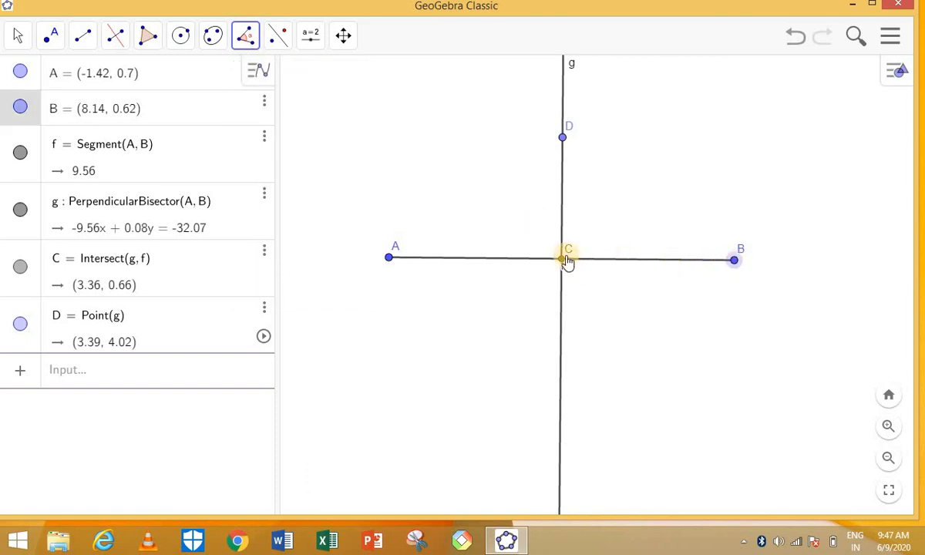
click(565, 262)
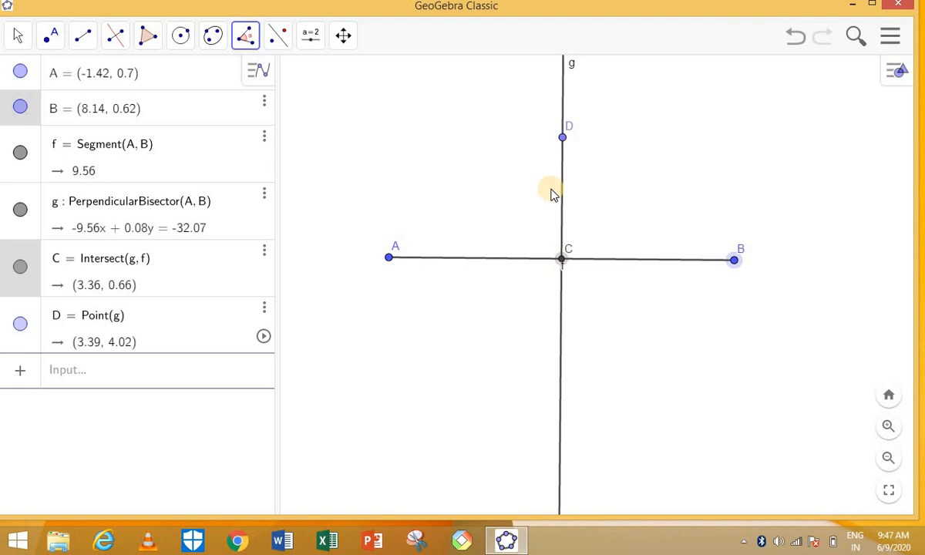
click(564, 138)
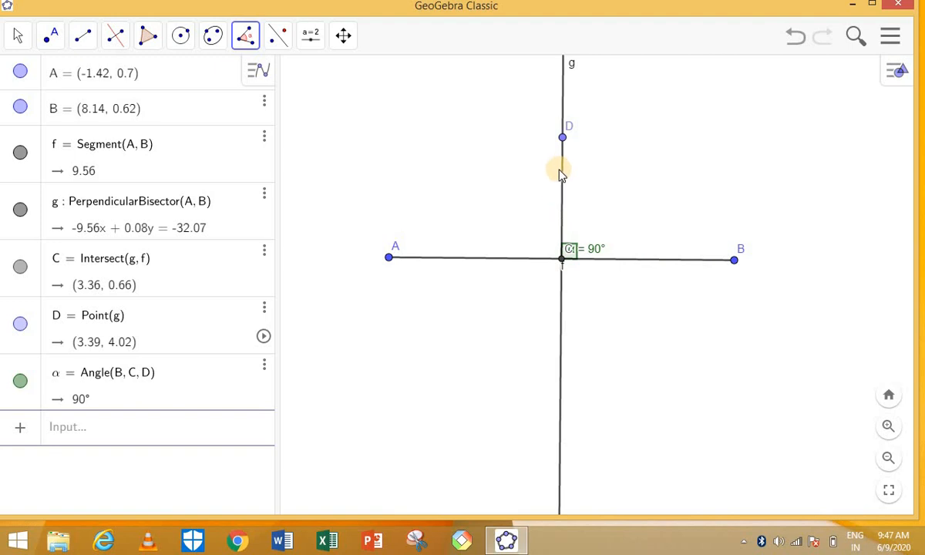
Measure angle β = DCA as 90°.
click(390, 259)
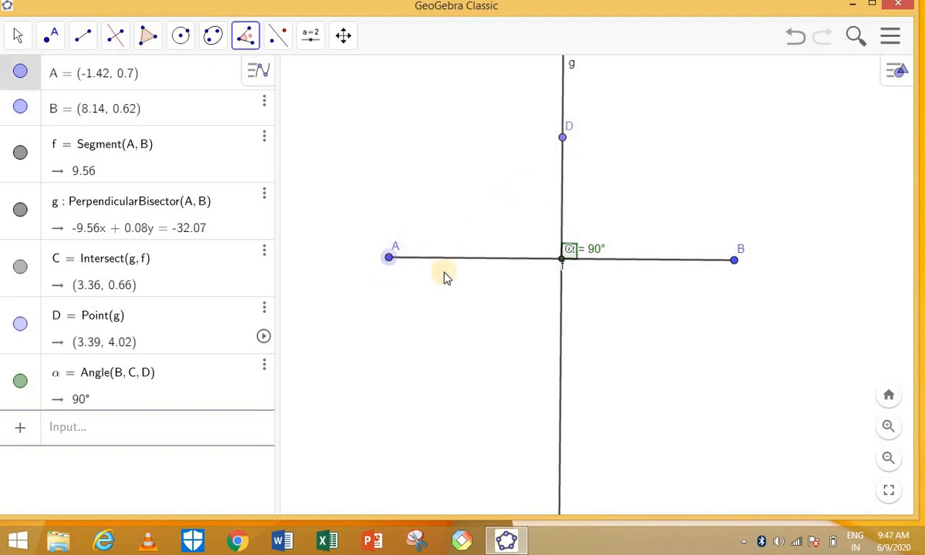
click(563, 262)
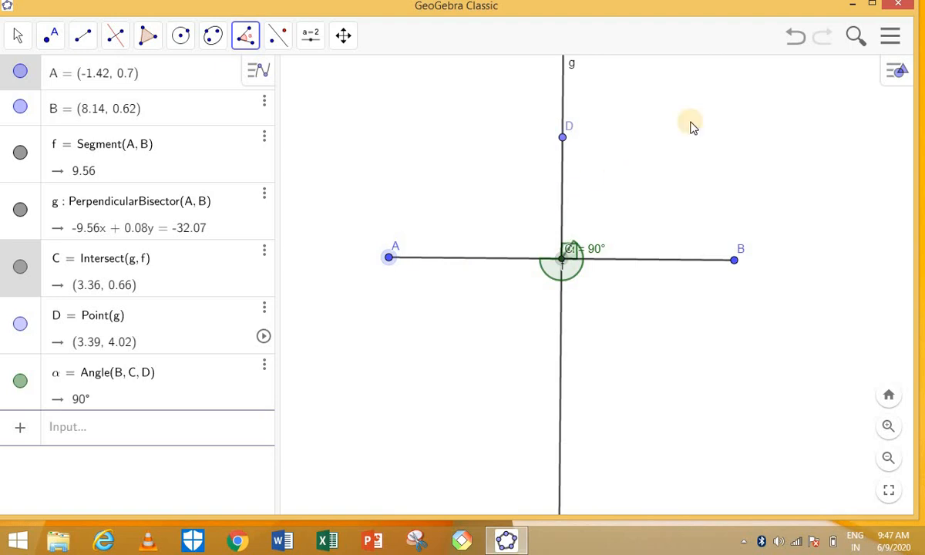
click(794, 39)
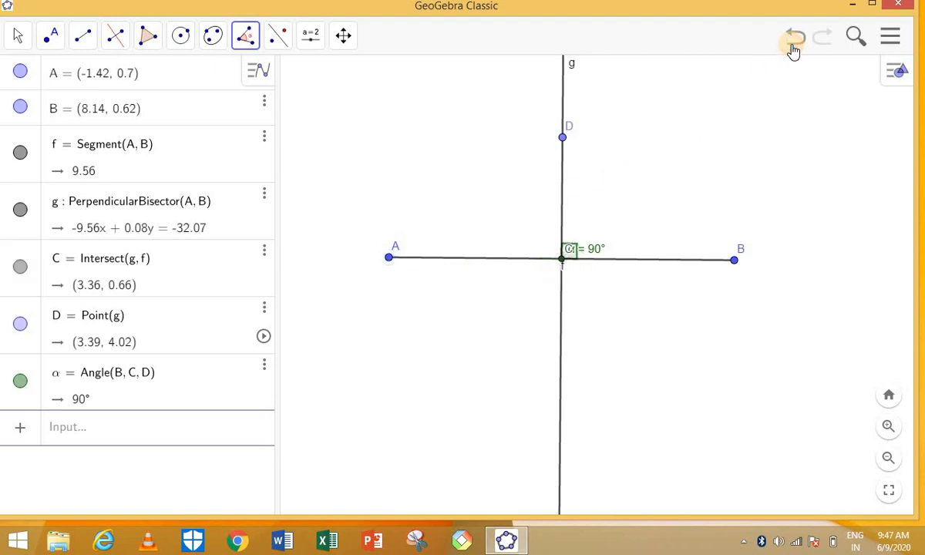
click(562, 140)
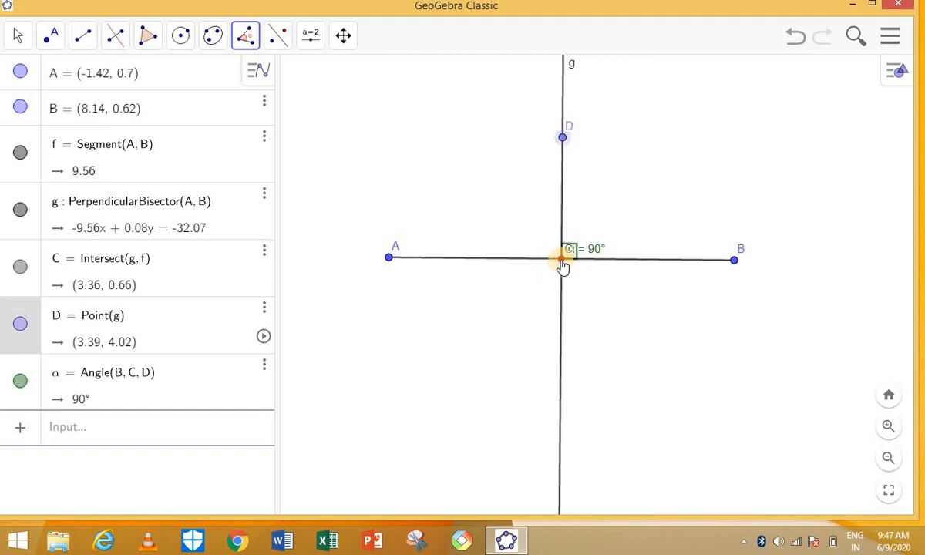
click(563, 261)
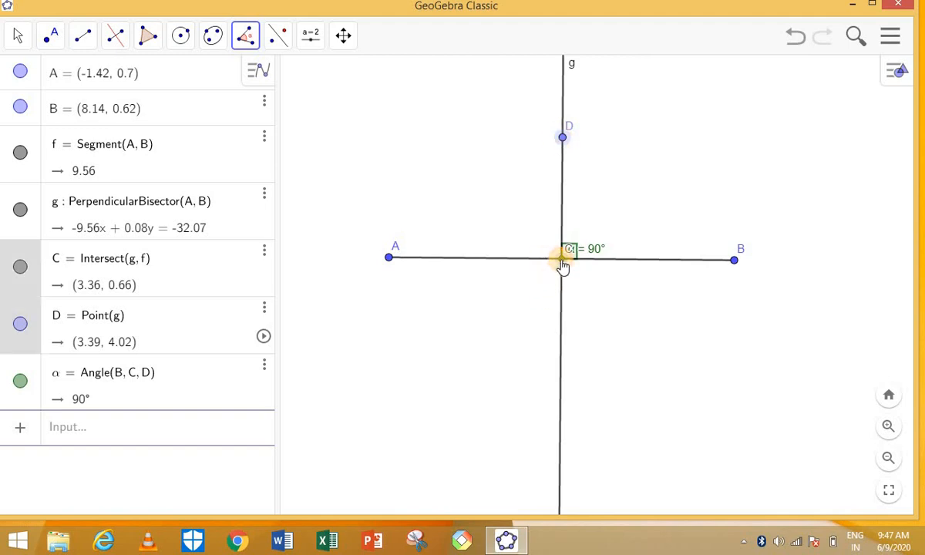
click(390, 261)
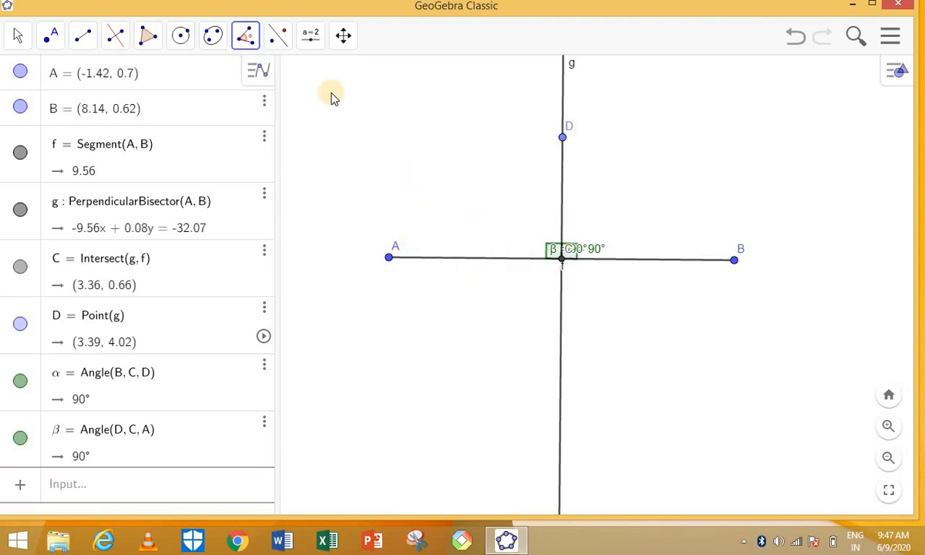
click(246, 40)
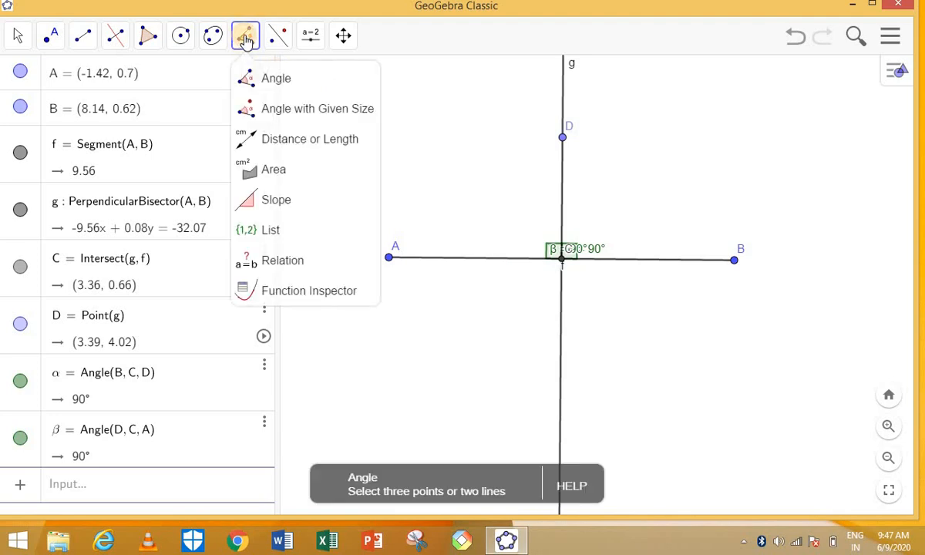
Measure distances AC and CB, both 4.78.
click(280, 141)
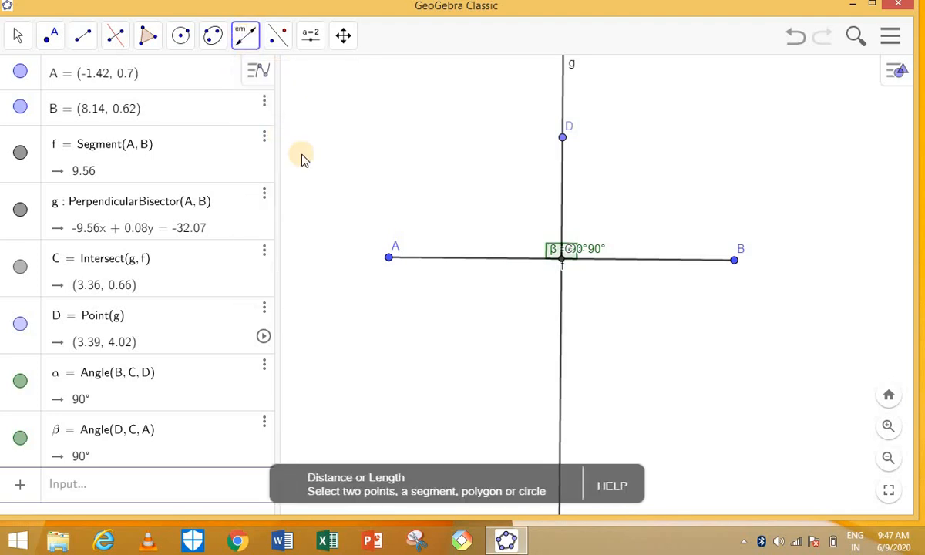
click(390, 260)
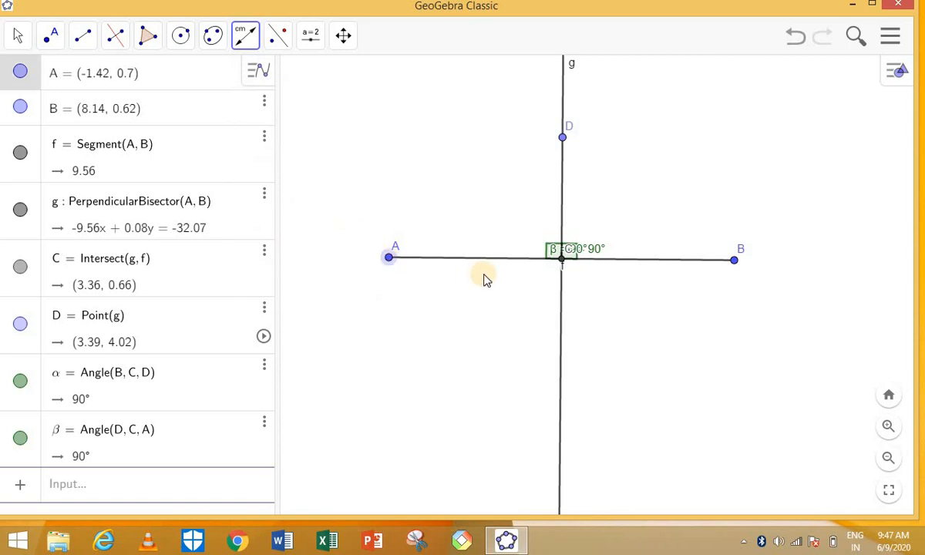
click(562, 260)
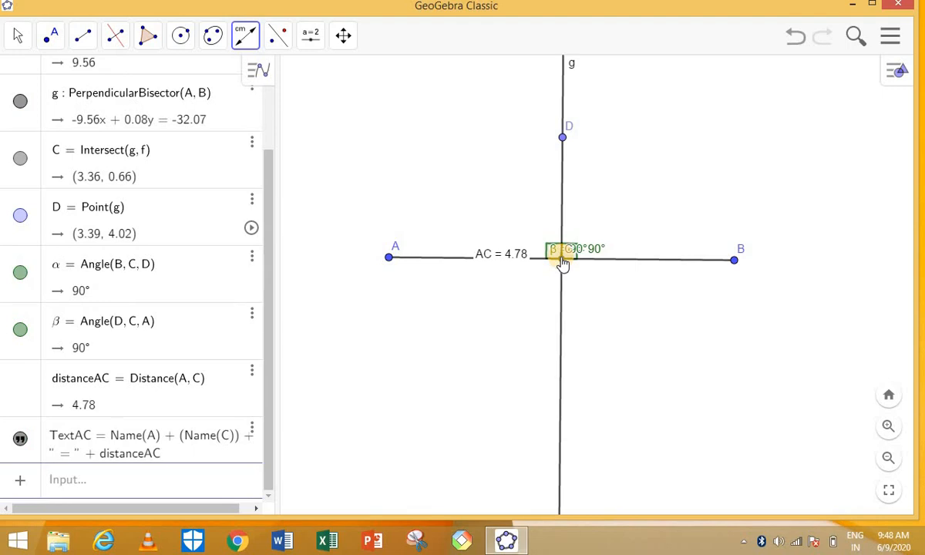
click(734, 260)
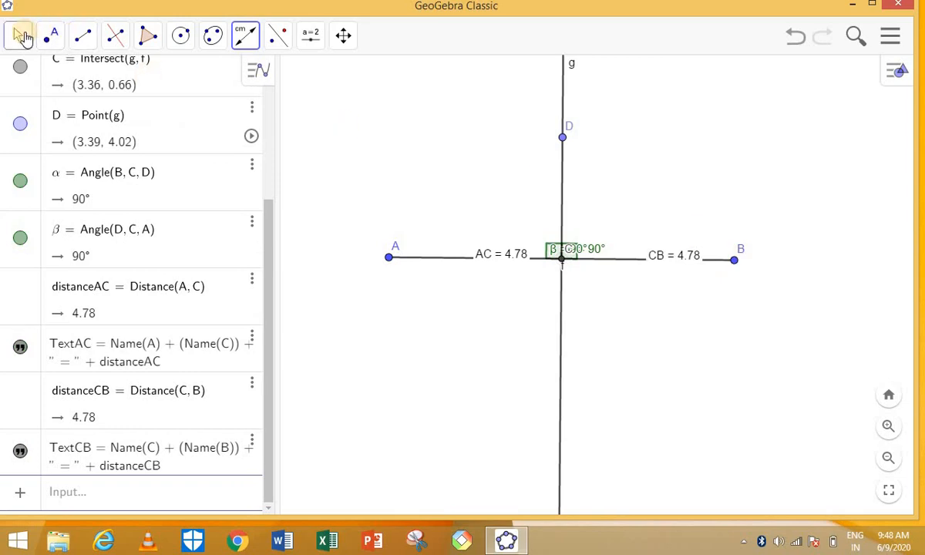
Lift the AC and CB labels above the segment and separate the α and β labels.
click(23, 38)
click(50, 35)
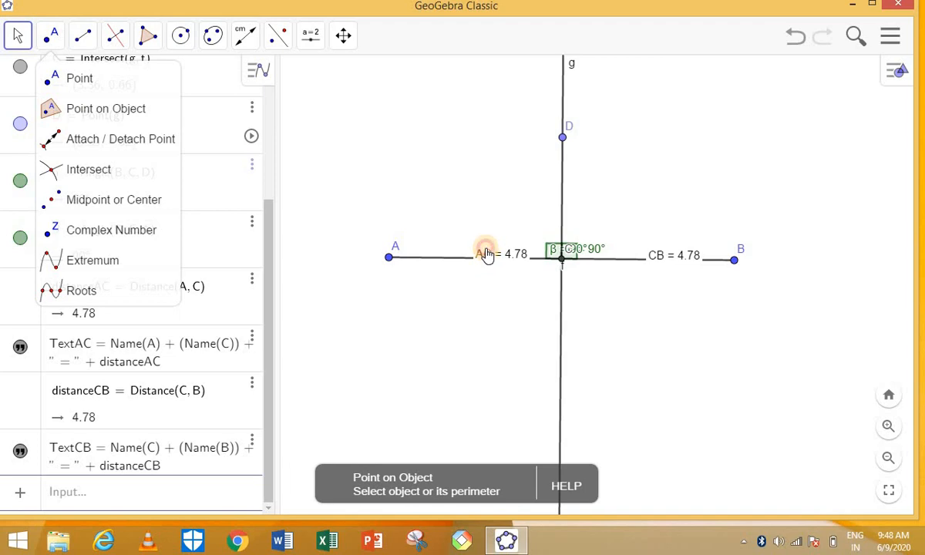
drag(483, 250, 482, 242)
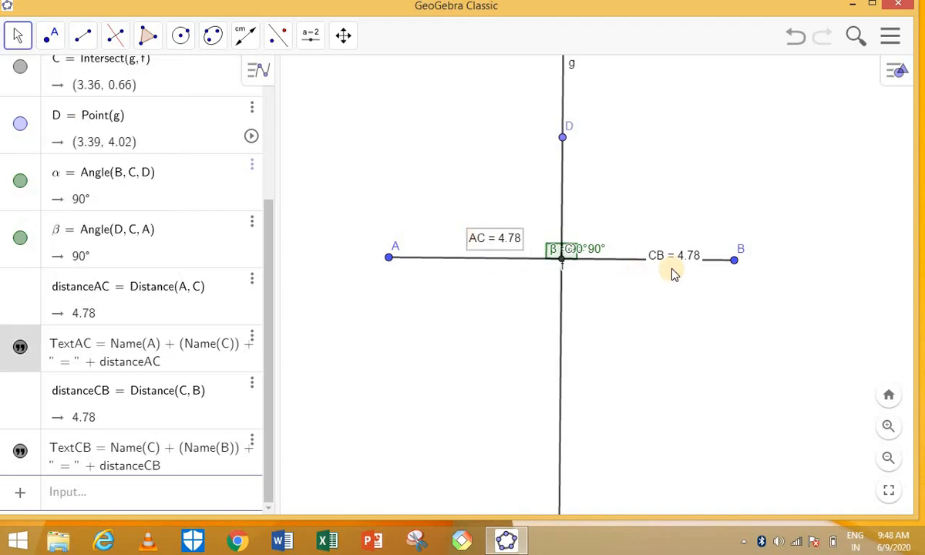
drag(667, 255, 669, 246)
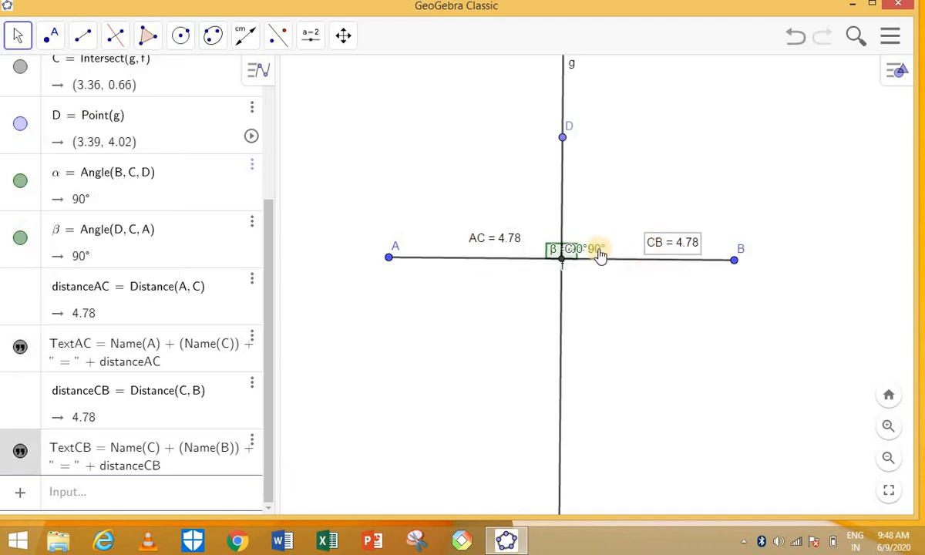
drag(557, 256, 600, 245)
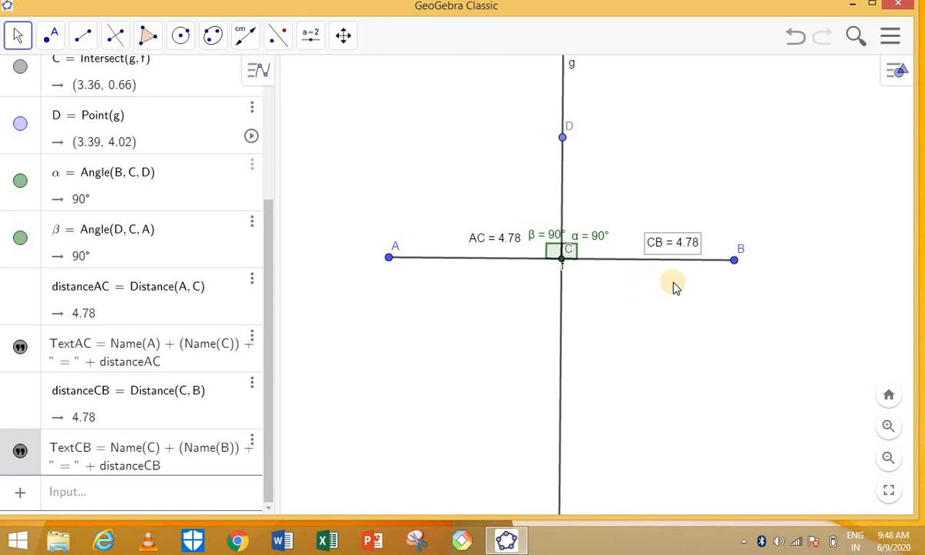
Drag B down-left and A up-right, checking AC = CB = 5.6 and both angles stay 90°.
click(22, 38)
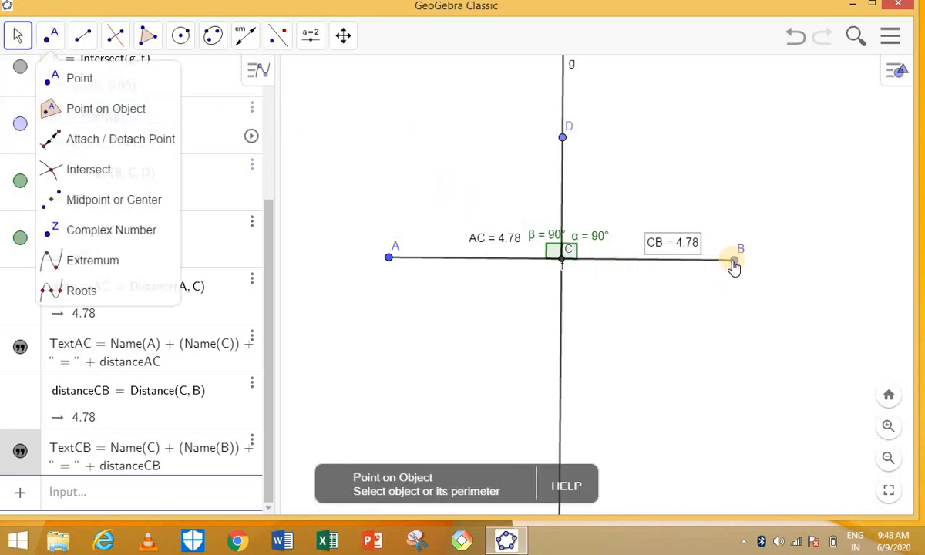
drag(734, 266, 814, 298)
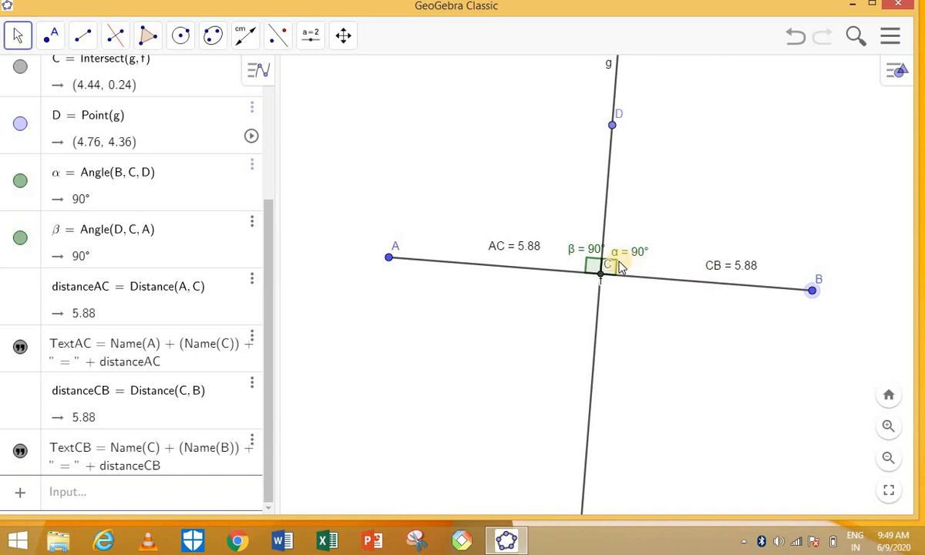
click(811, 292)
drag(812, 297, 793, 406)
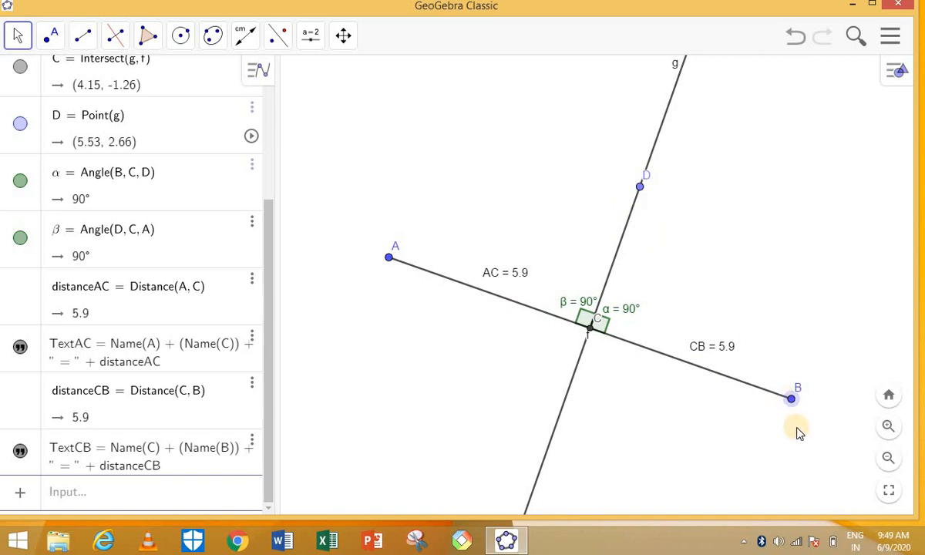
drag(792, 396, 698, 467)
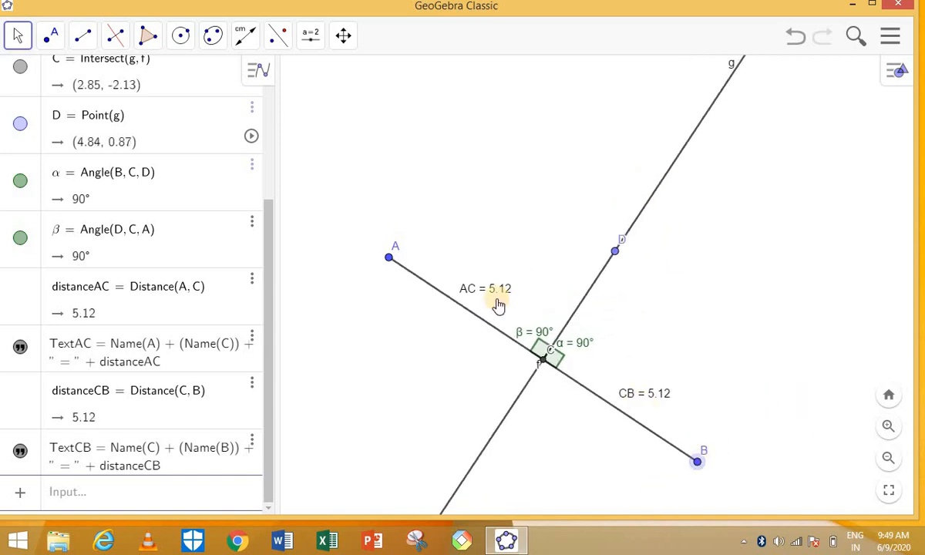
drag(393, 264, 458, 141)
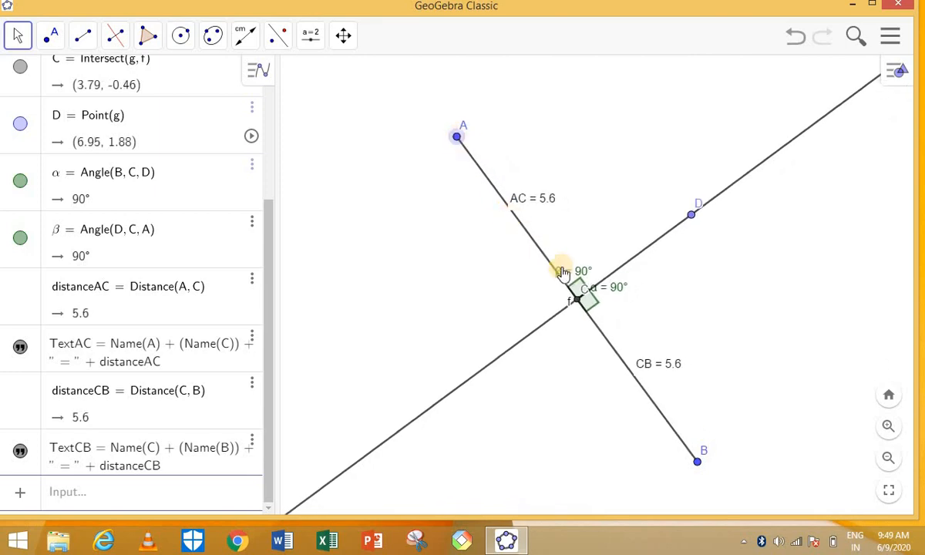